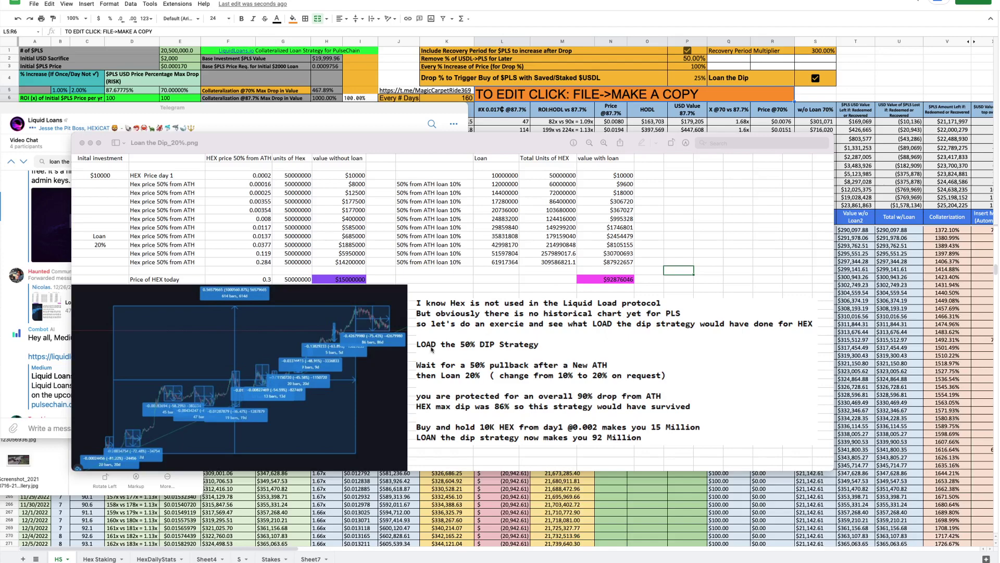
Move the Loan the Dip_20%.png Preview window up-left and enlarge it to fill the screen
drag(362, 151, 292, 59)
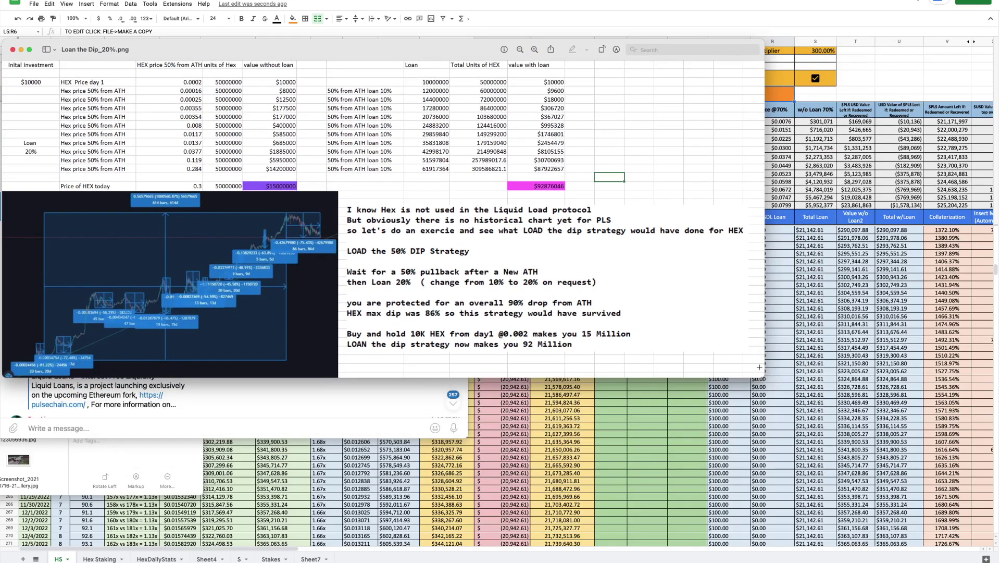
drag(762, 375, 997, 538)
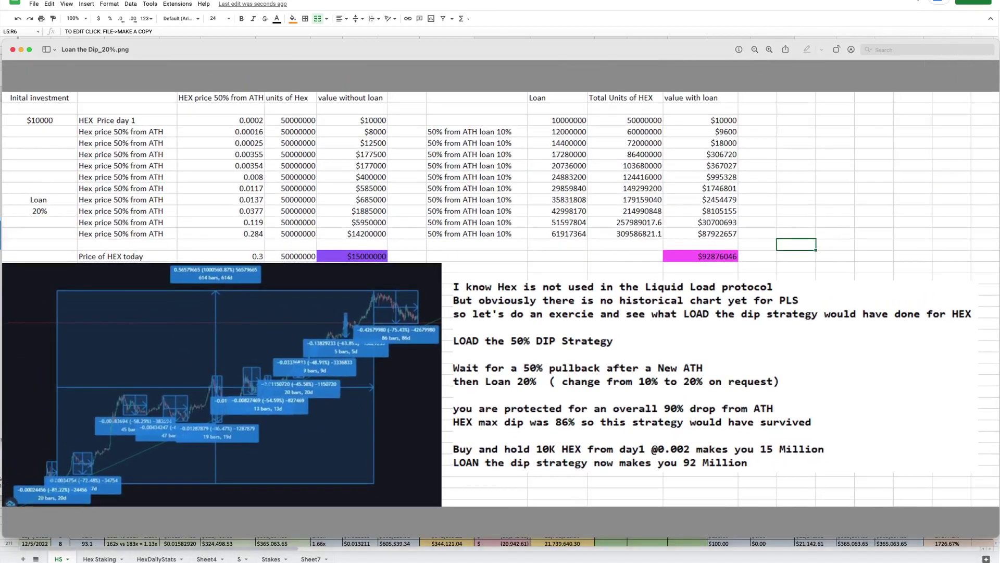
key(super+Tab)
click(222, 51)
Close the image, then review the Loan the Dip option, cell I242 and the 100% price increase setting
key(super+w)
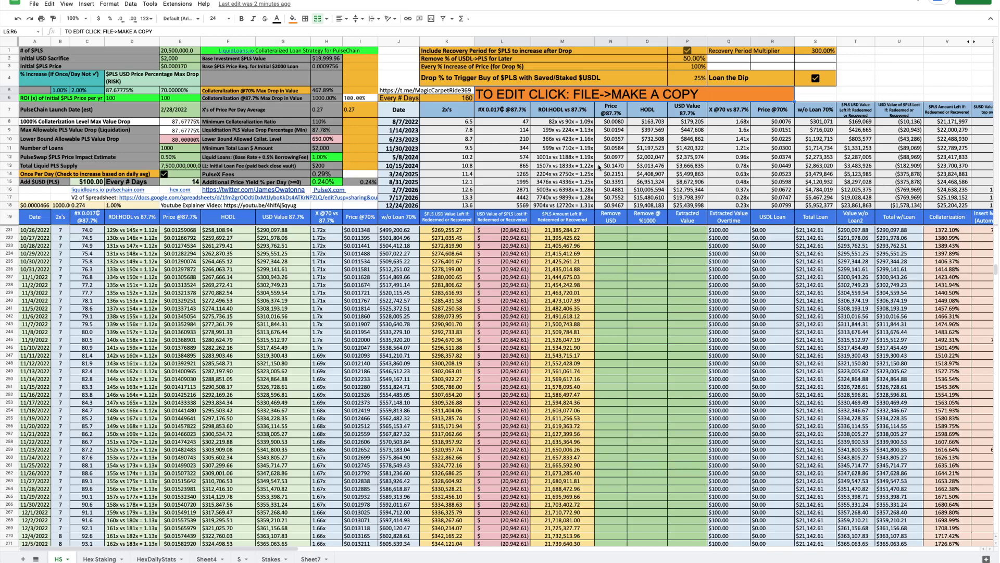
click(747, 81)
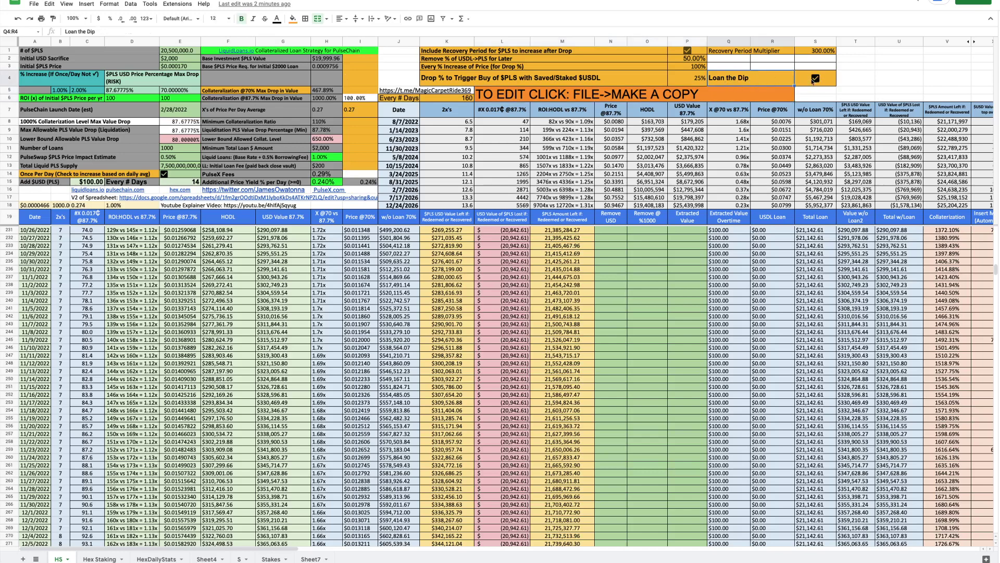
click(357, 318)
scroll(402, 341, right, 3)
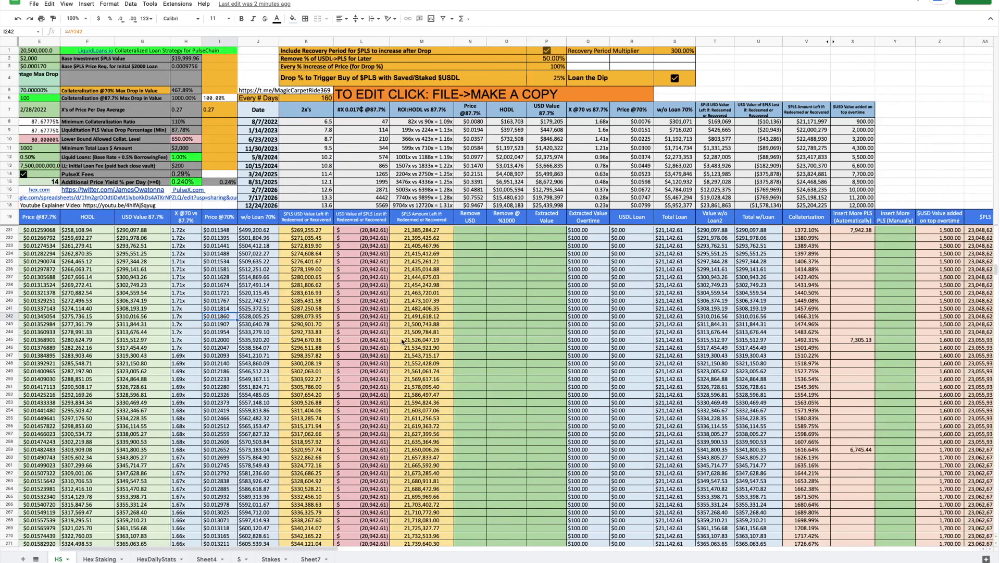
scroll(403, 341, right, 3)
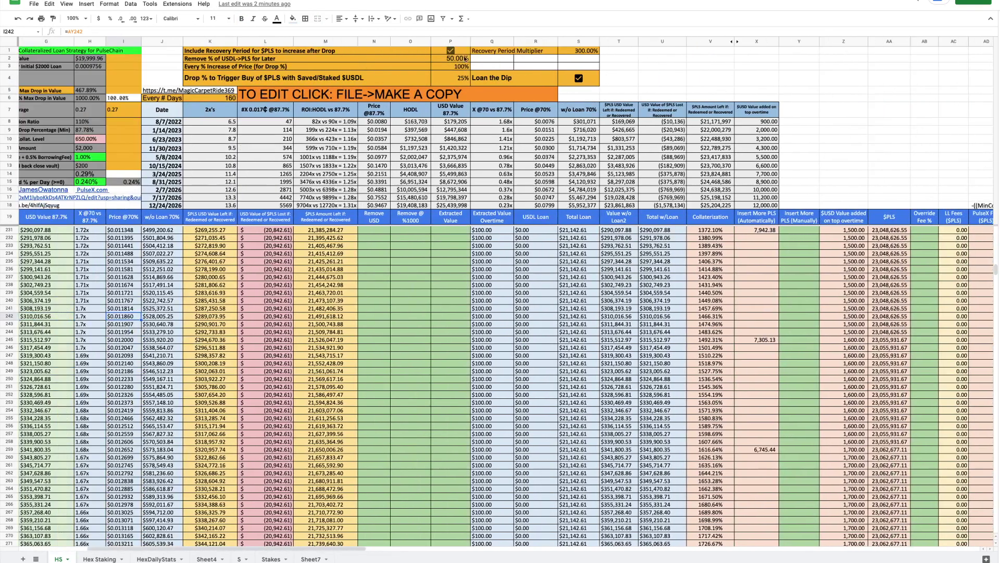
click(452, 67)
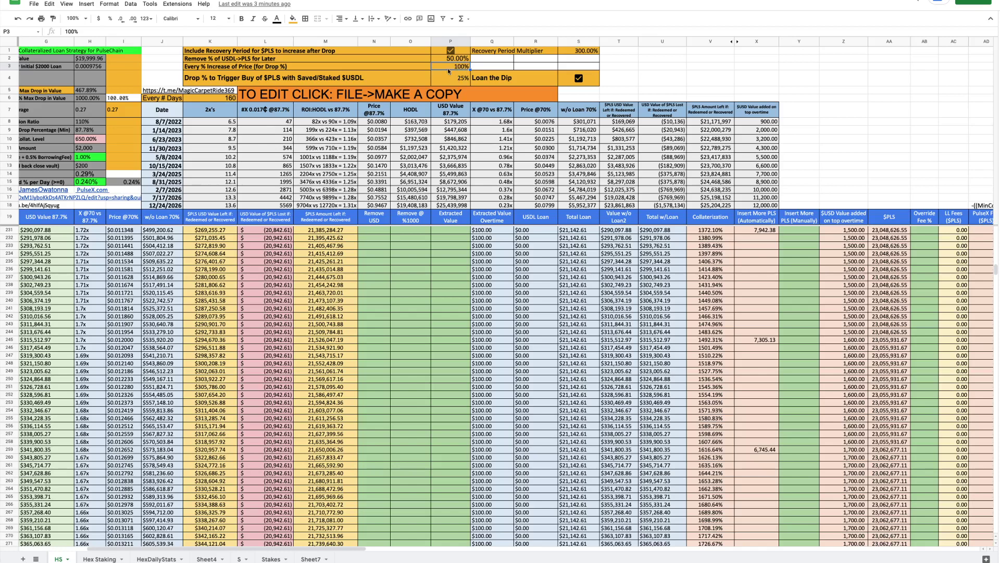
click(305, 70)
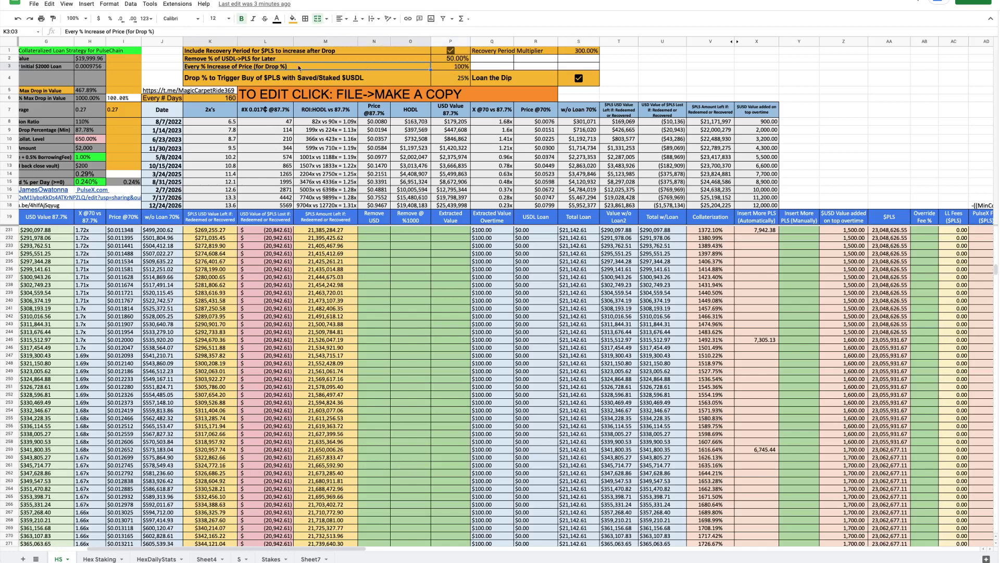
click(442, 67)
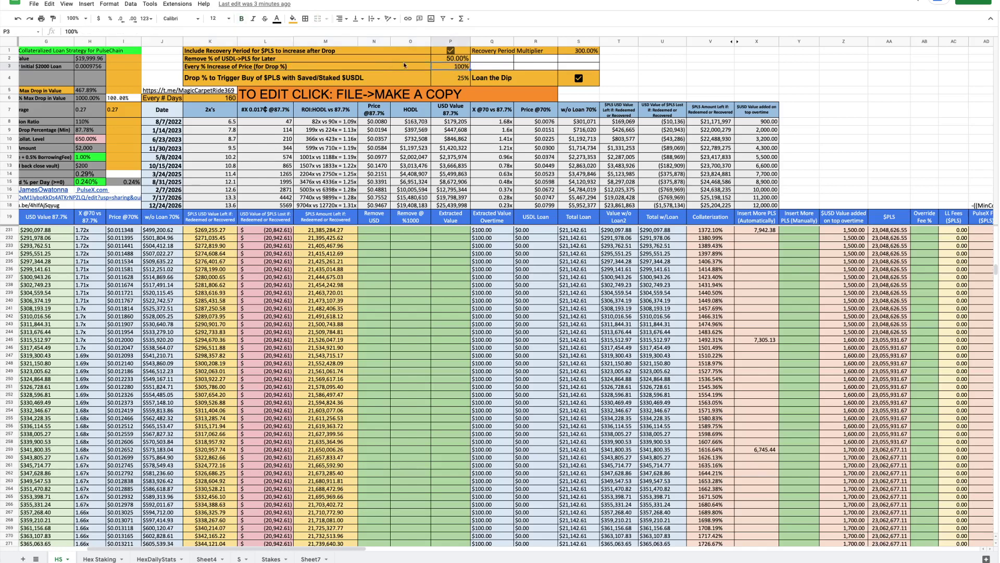
click(450, 82)
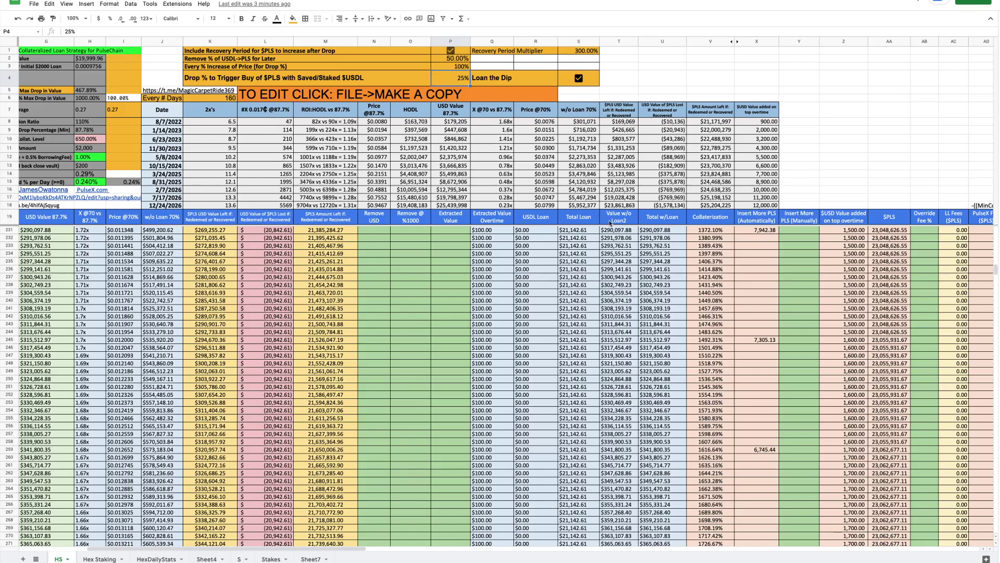
click(455, 66)
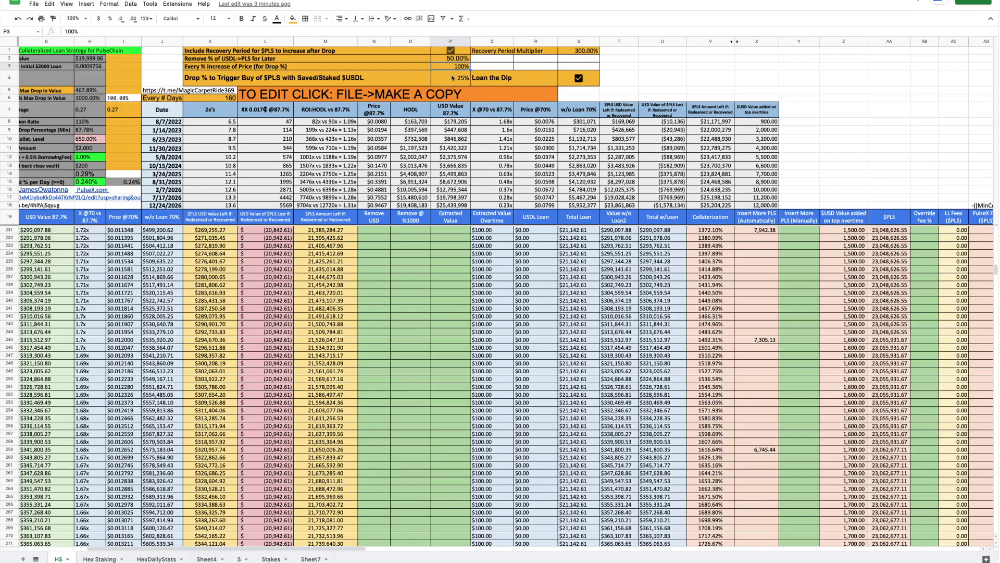
click(452, 79)
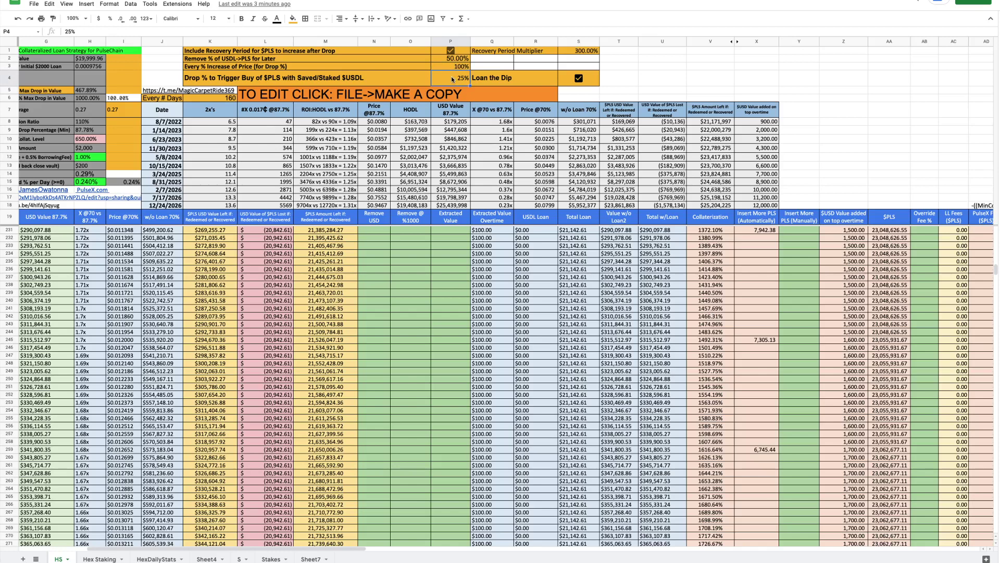
click(458, 69)
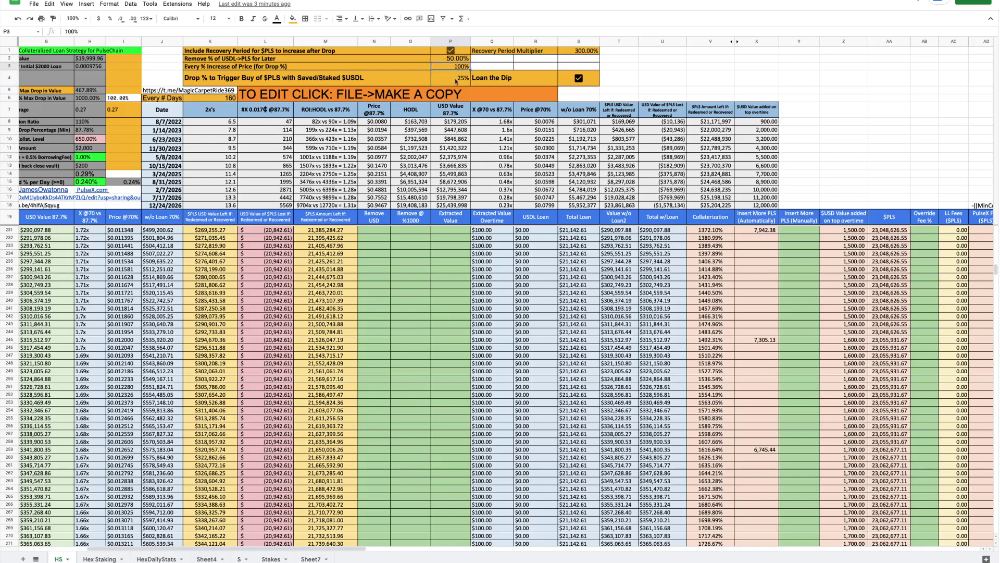
click(452, 82)
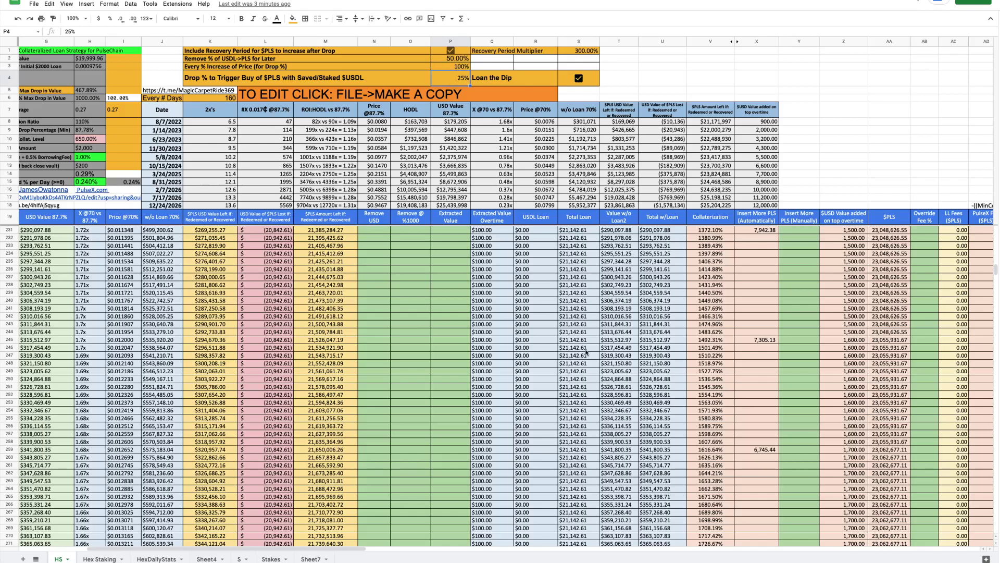
Inspect the USDL Loan formulas in R53 and R56 and the whole USDL Loan column
scroll(586, 353, up, 15)
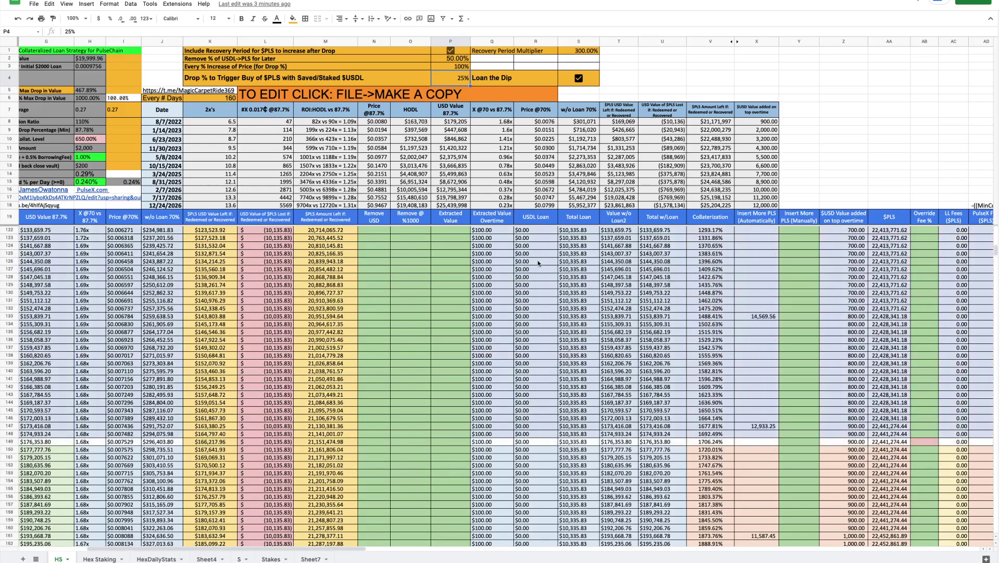
scroll(539, 263, up, 10)
click(536, 246)
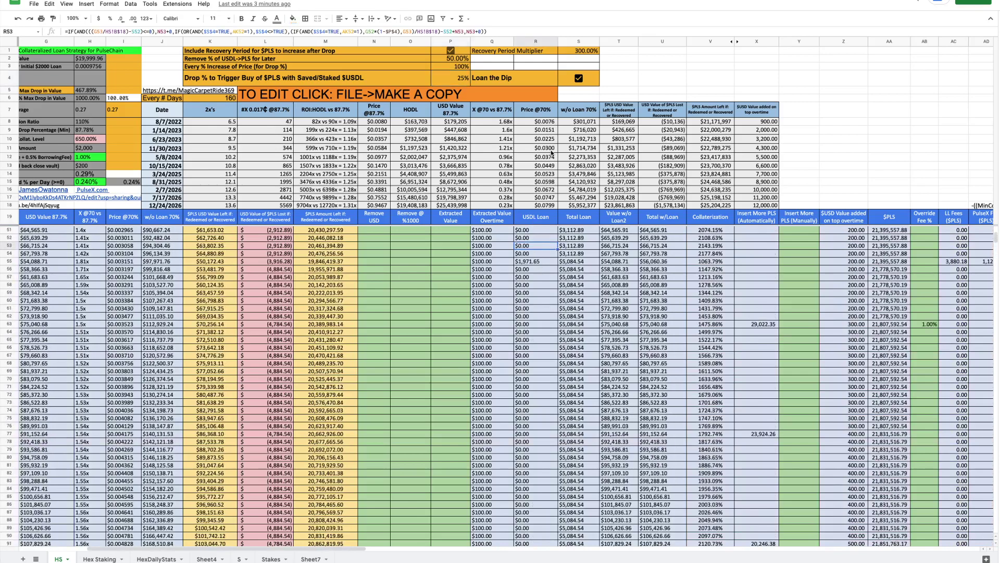
click(535, 41)
click(542, 270)
Check the first USDL Loan formula in R21 and cell O21, then go to A21
scroll(542, 273, up, 4)
click(534, 238)
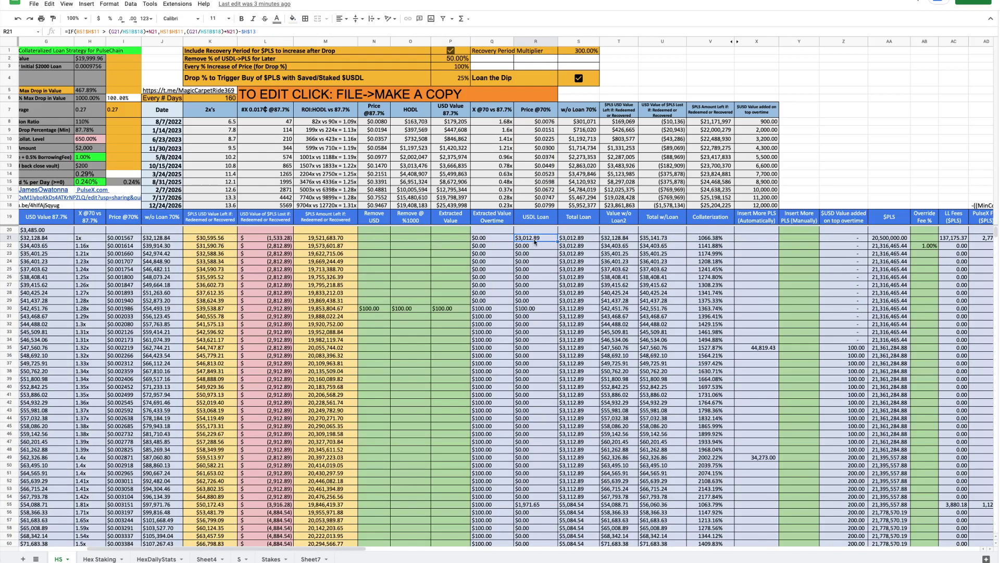
click(420, 239)
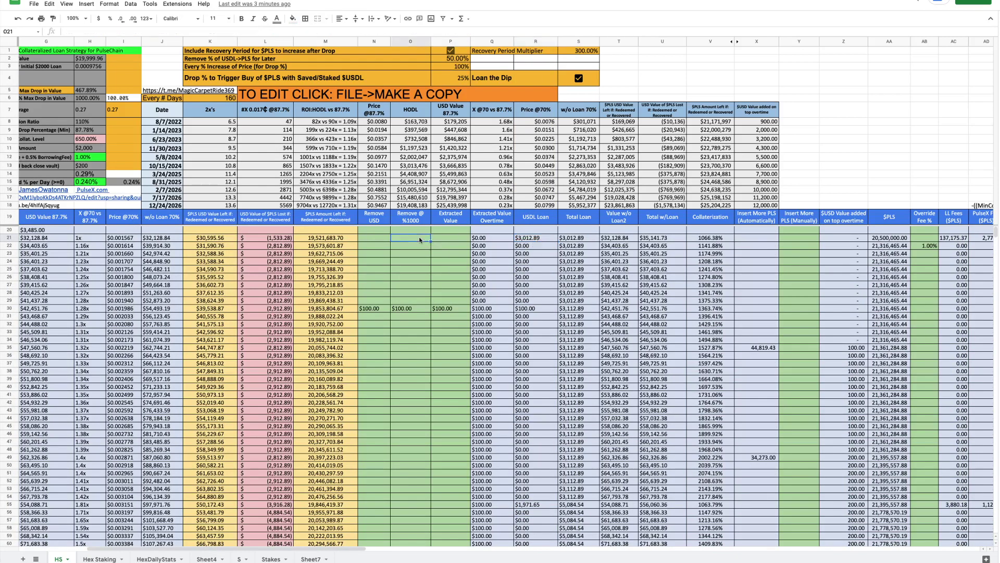
click(529, 238)
scroll(153, 265, left, 5)
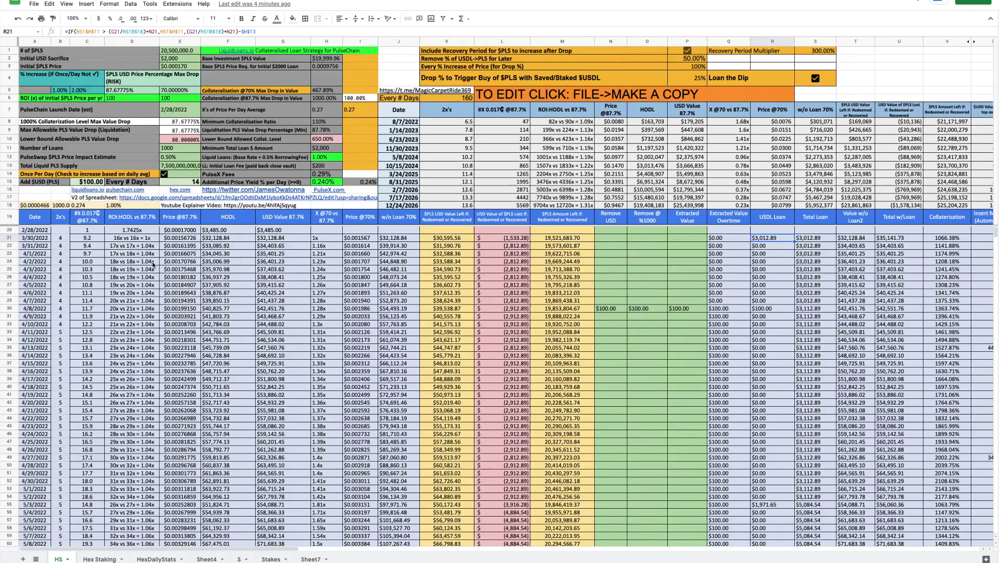
click(40, 238)
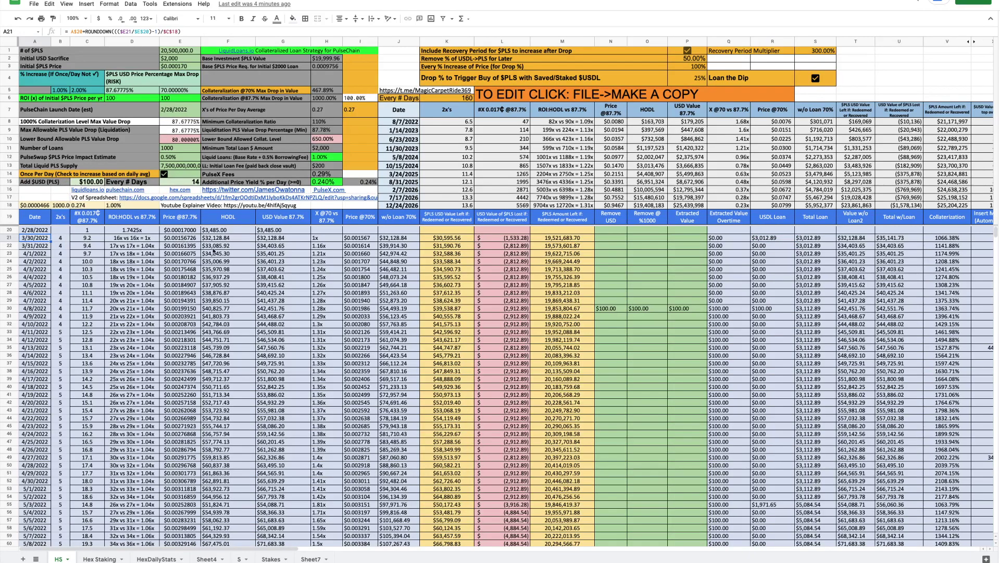
scroll(244, 267, right, 2)
scroll(244, 268, right, 7)
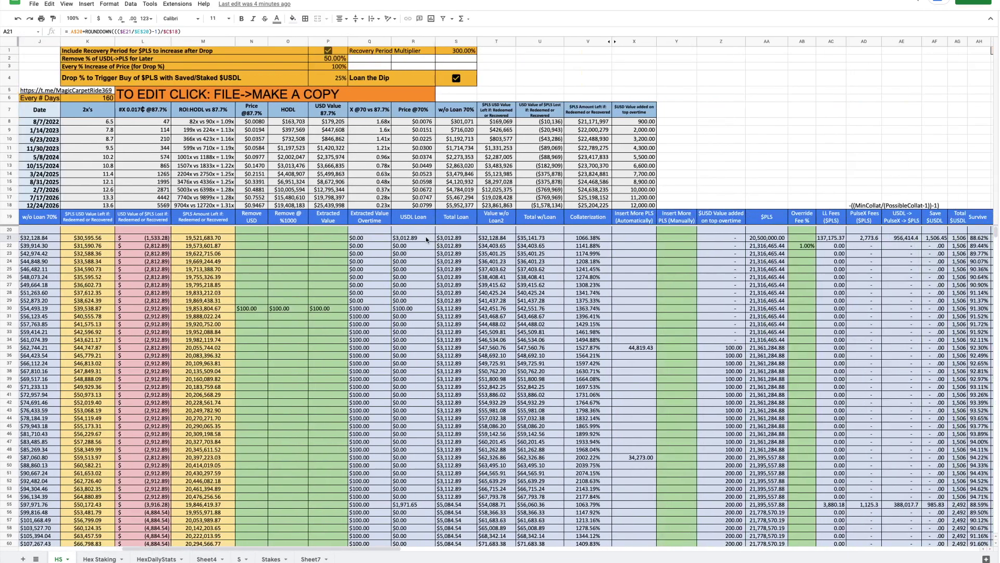
click(455, 239)
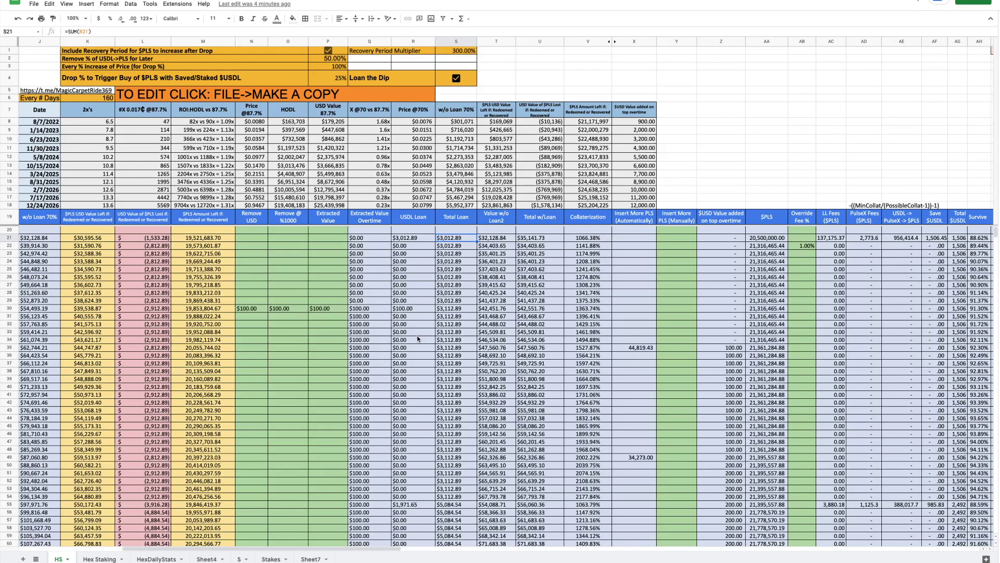
scroll(149, 276, left, 5)
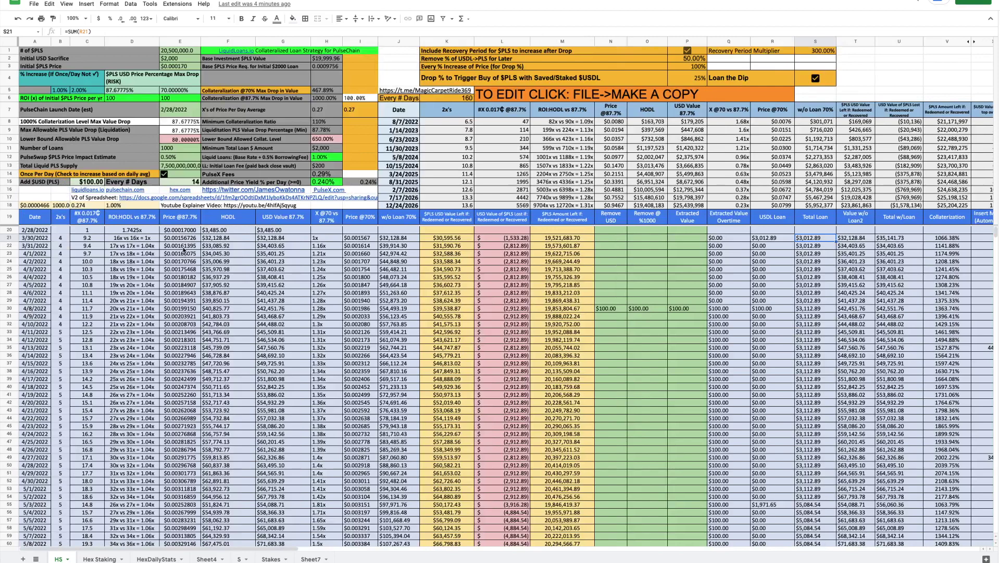
click(186, 238)
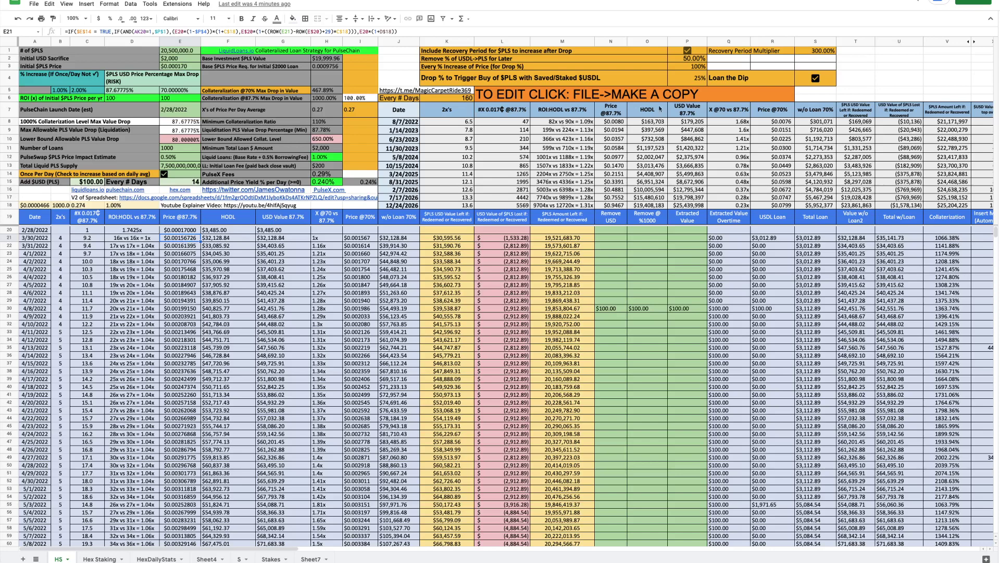
click(184, 248)
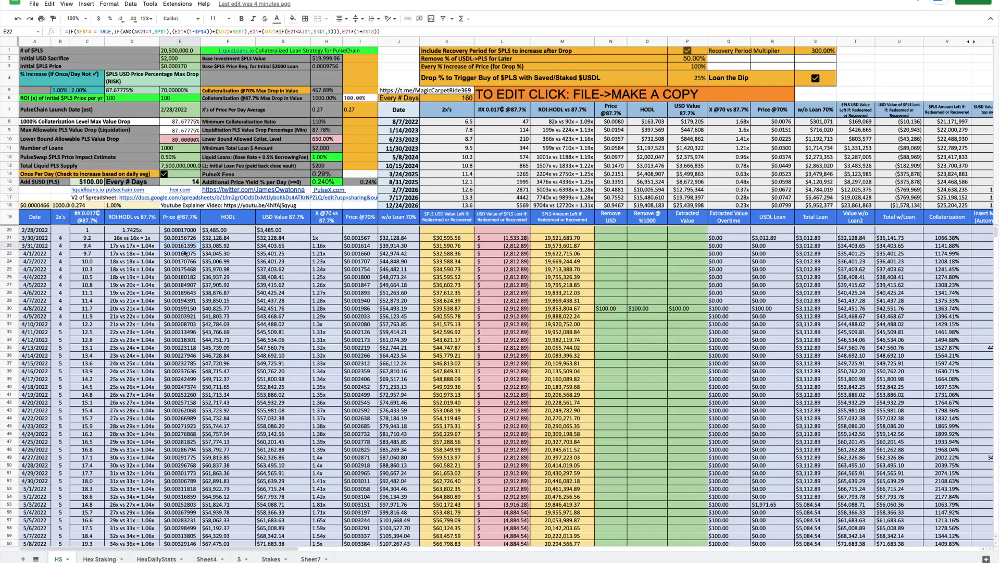
click(184, 239)
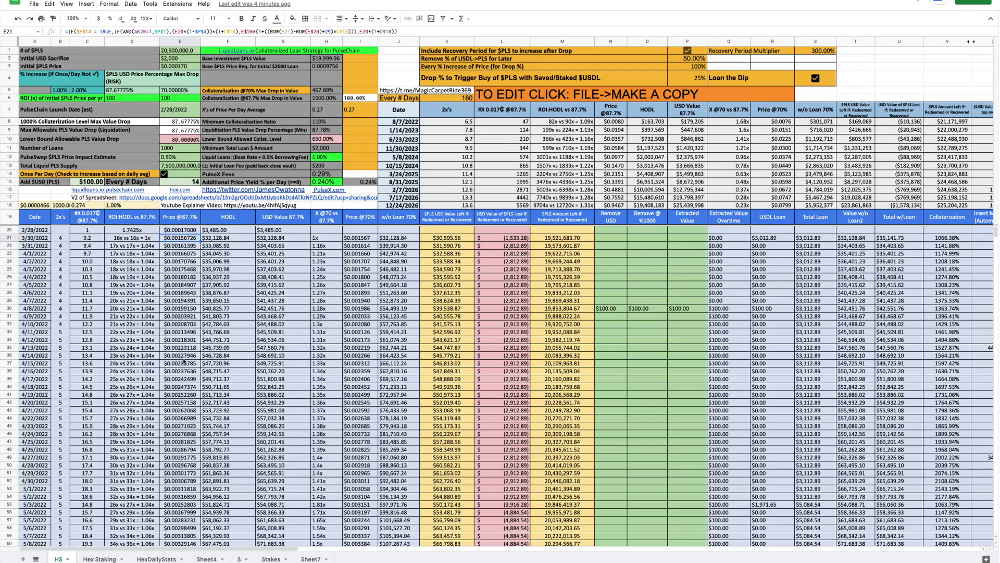
click(11, 379)
click(186, 382)
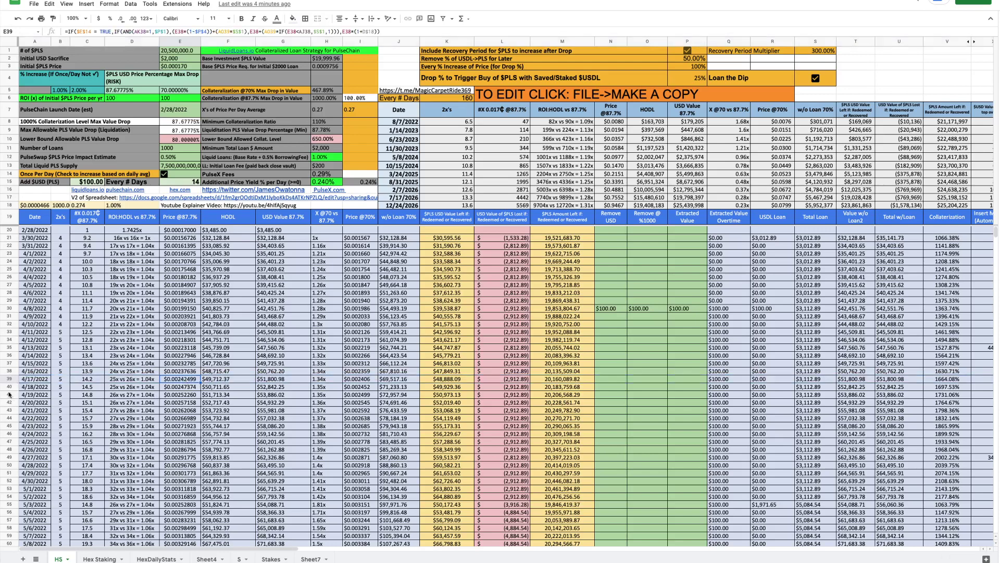
click(188, 390)
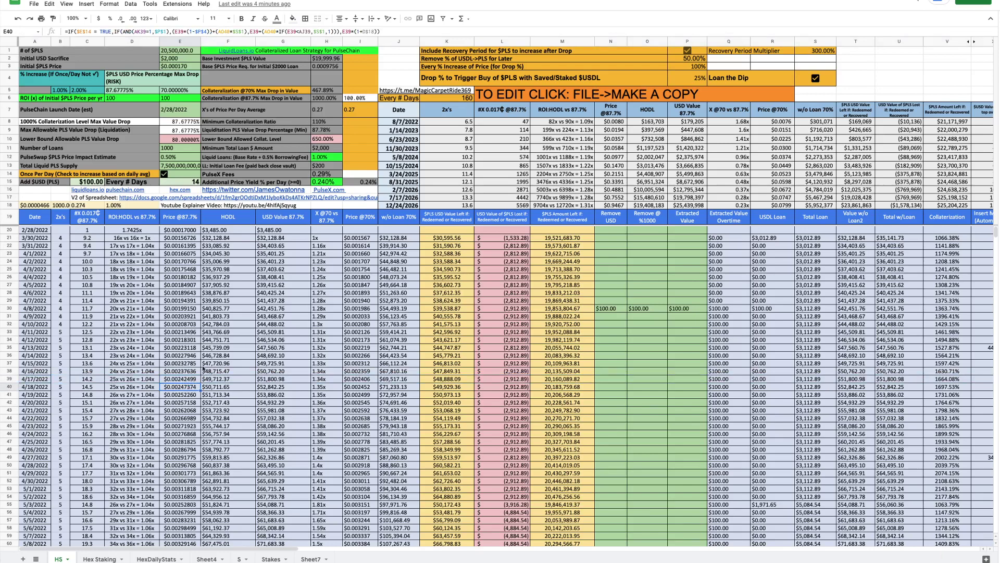
click(693, 68)
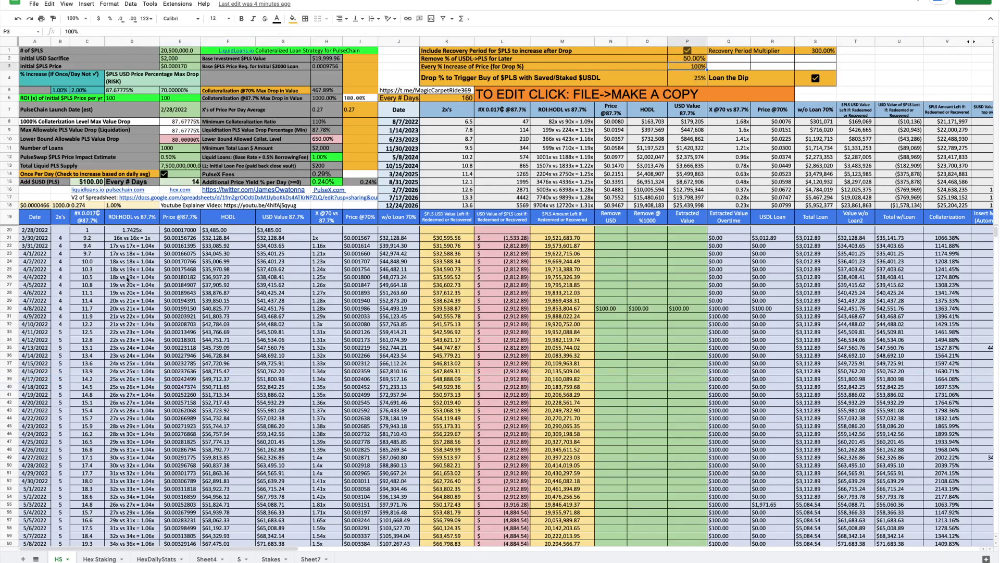
drag(194, 241, 181, 372)
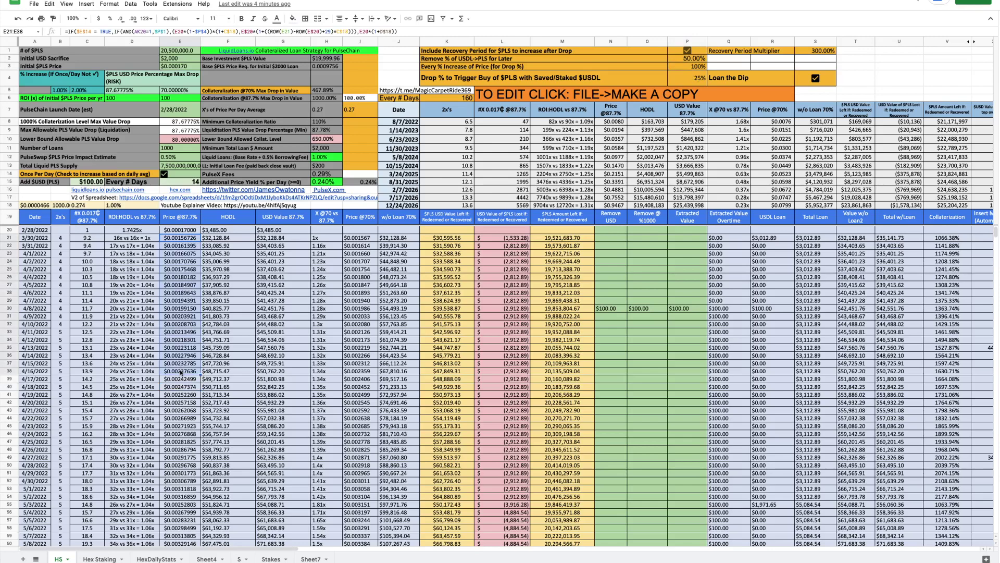
click(184, 395)
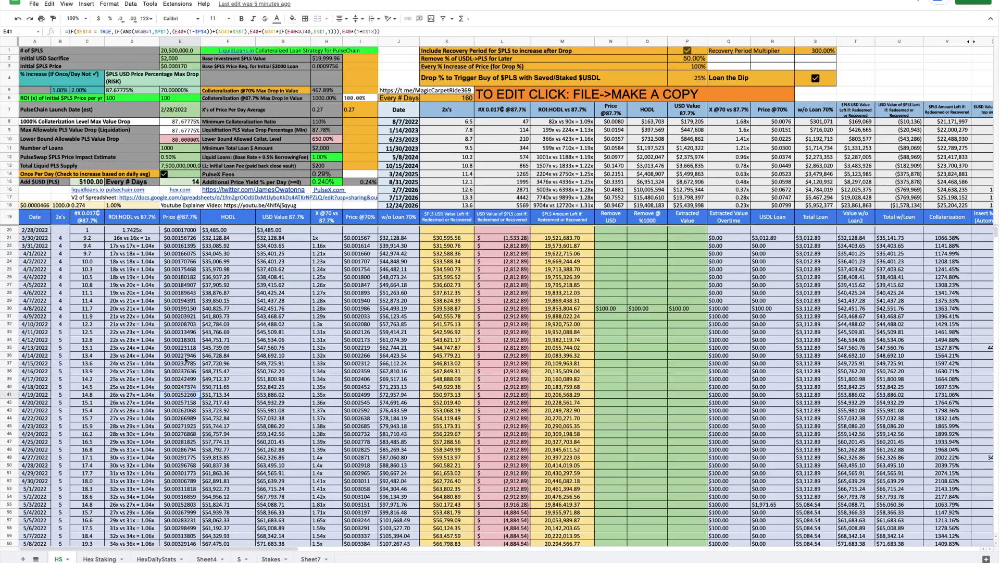
scroll(186, 360, down, 1)
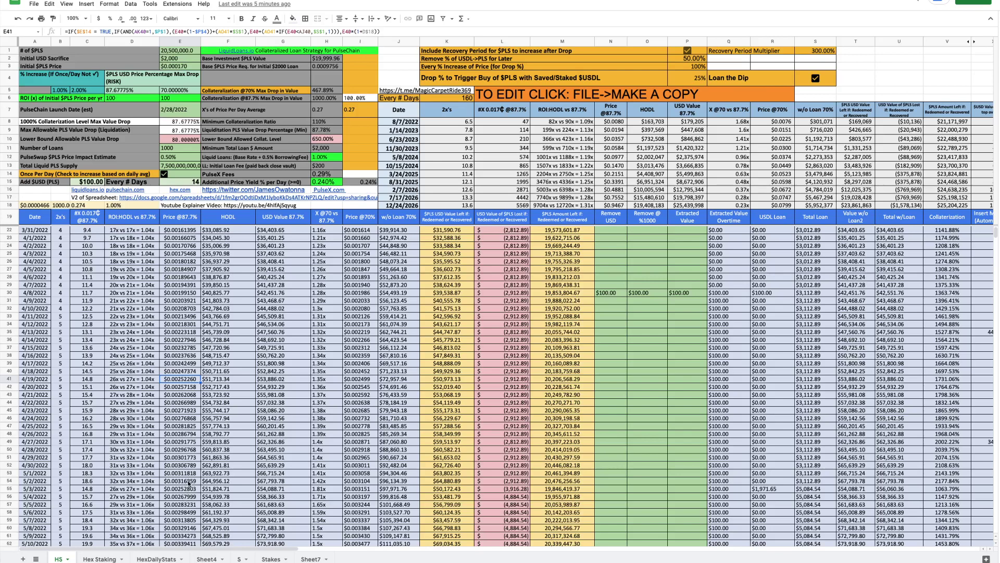
click(187, 481)
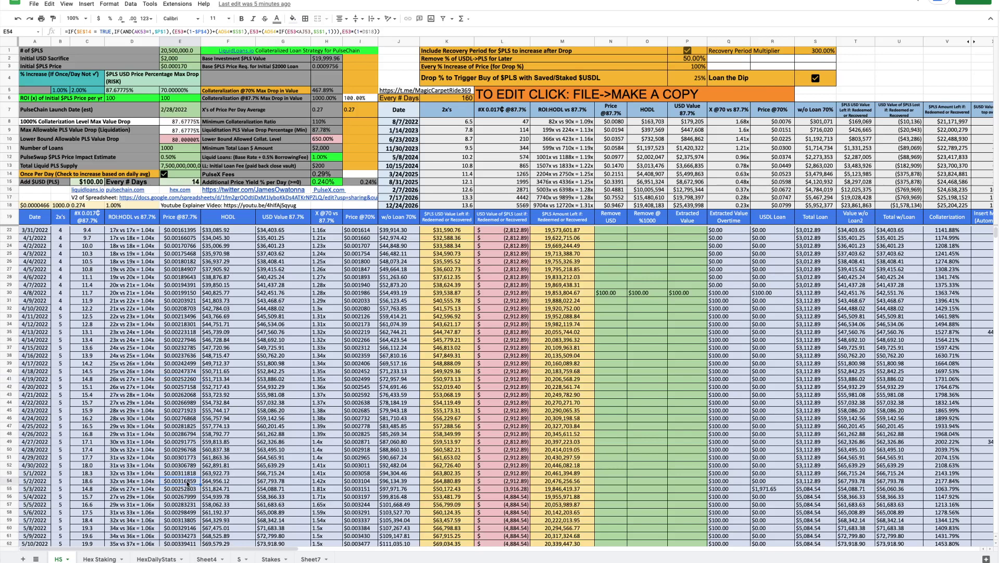
click(742, 491)
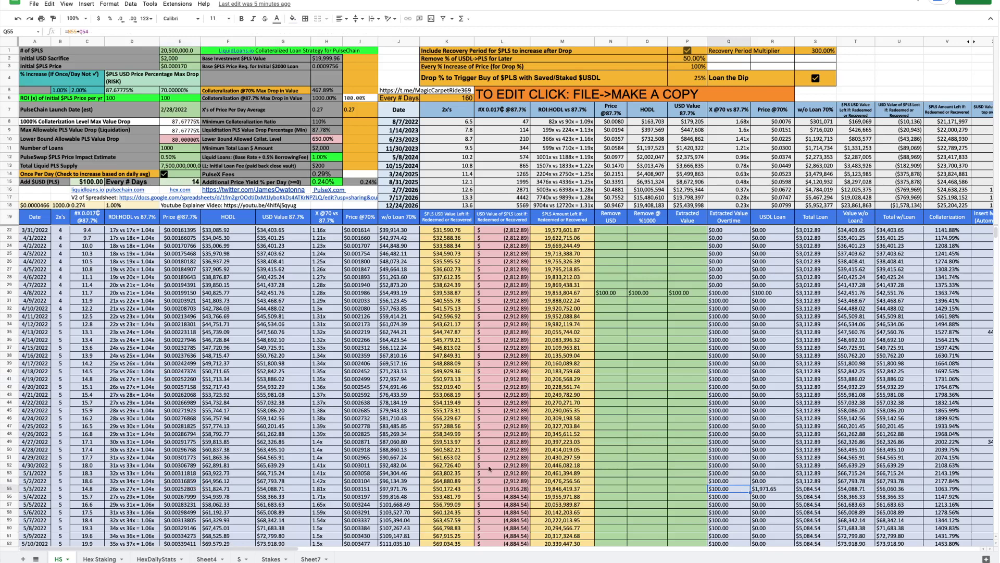
click(10, 489)
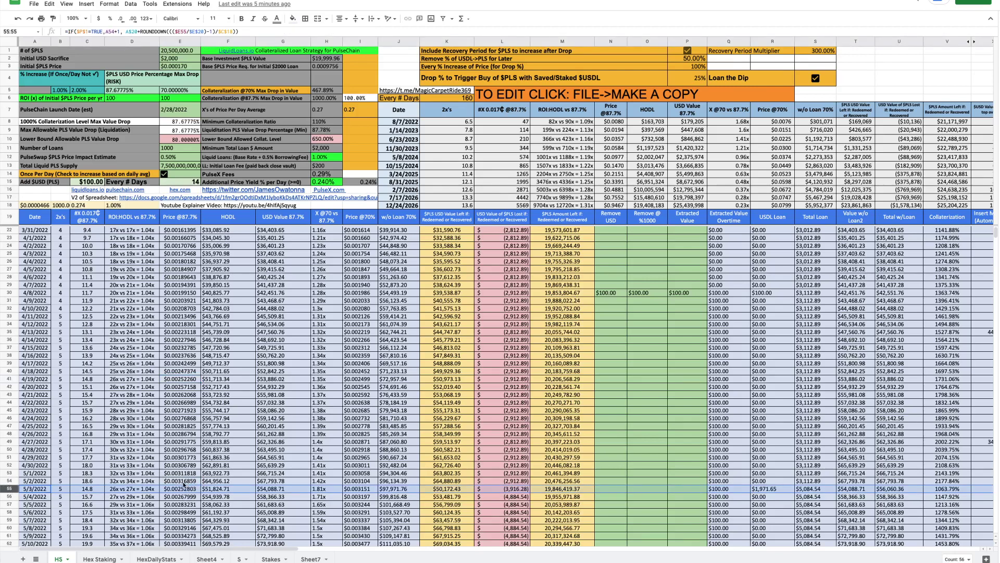
click(212, 487)
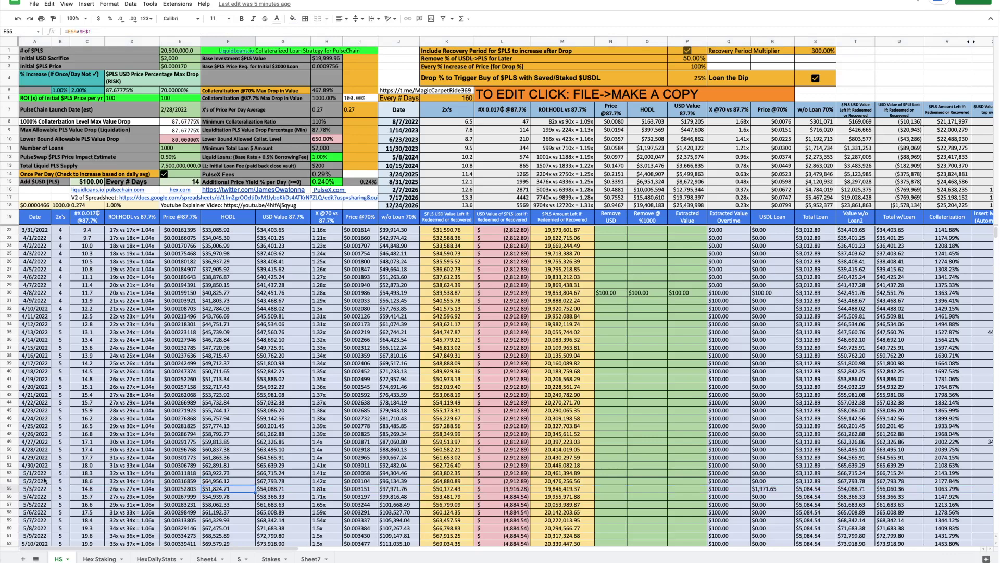
drag(9, 480, 9, 490)
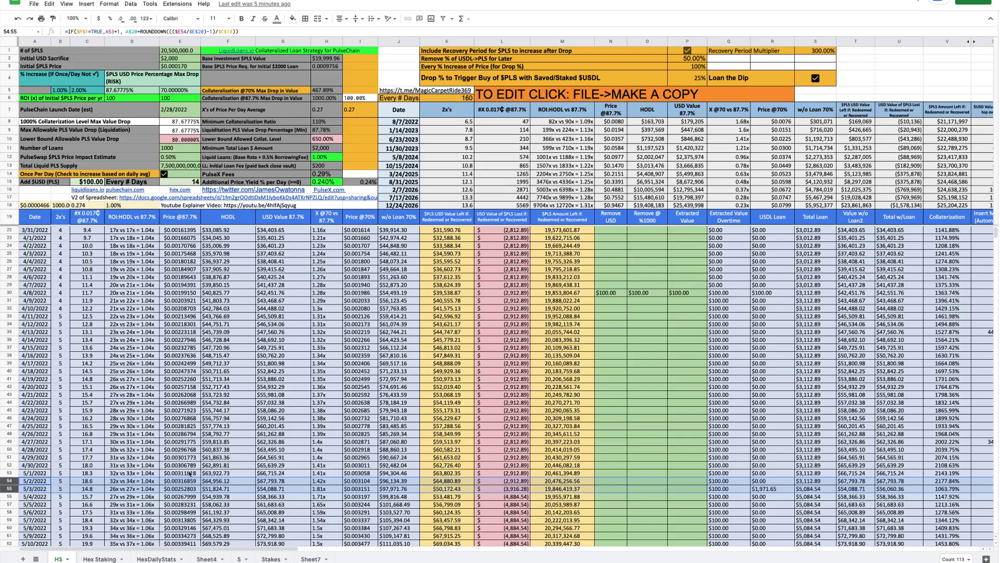
click(774, 489)
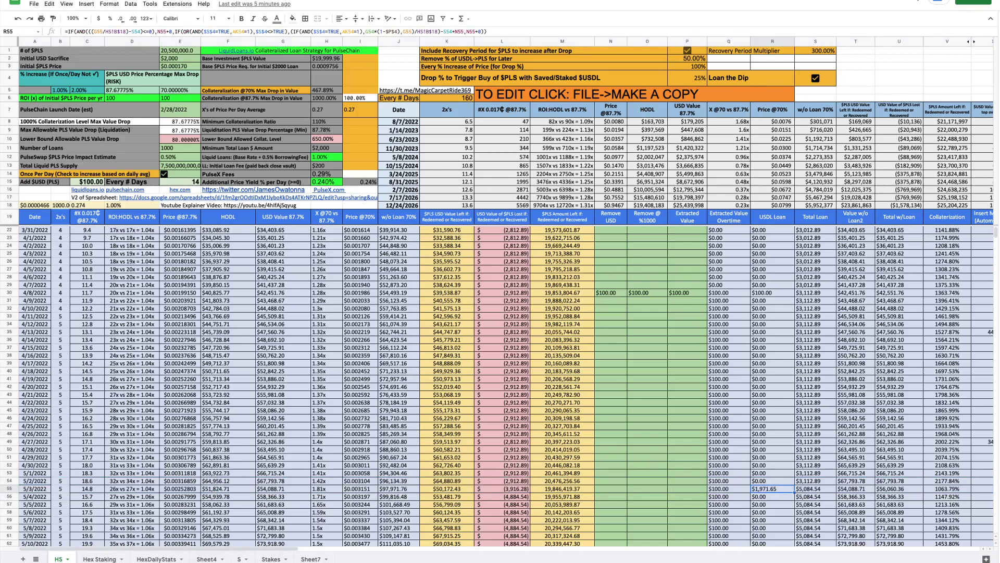
drag(236, 550, 365, 550)
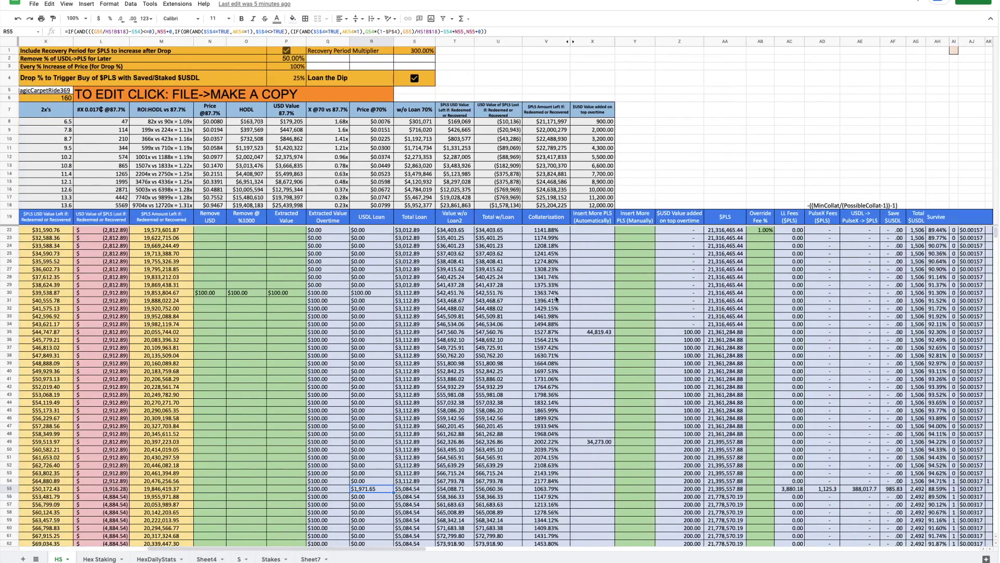
scroll(546, 271, up, 1)
click(545, 240)
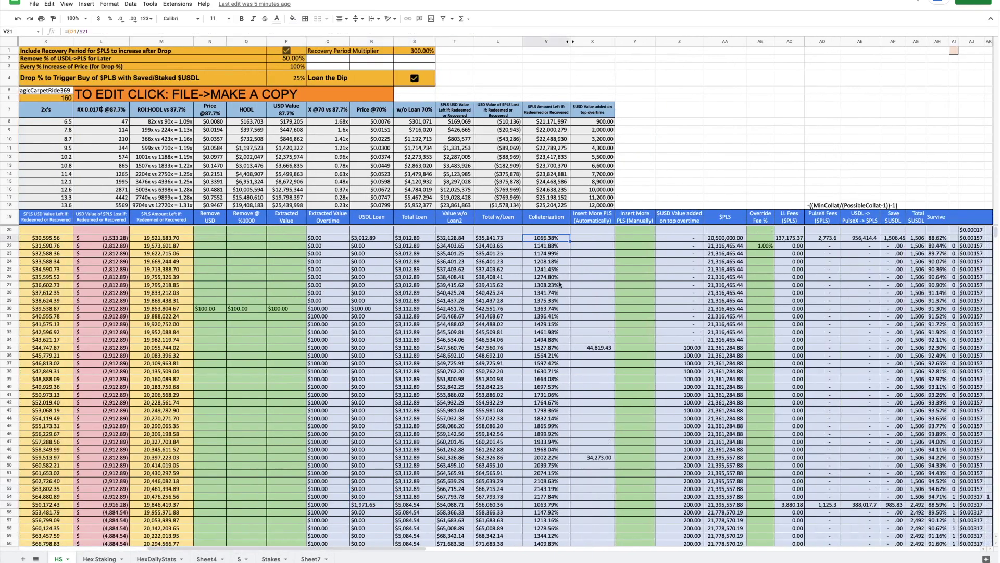
scroll(551, 380, down, 4)
scroll(429, 409, left, 2)
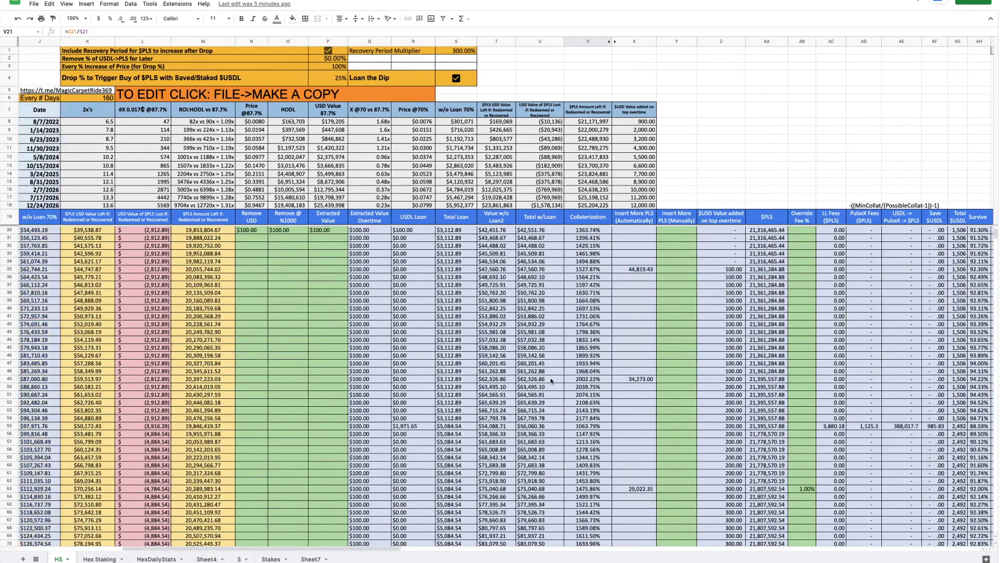
click(465, 410)
scroll(490, 406, down, 3)
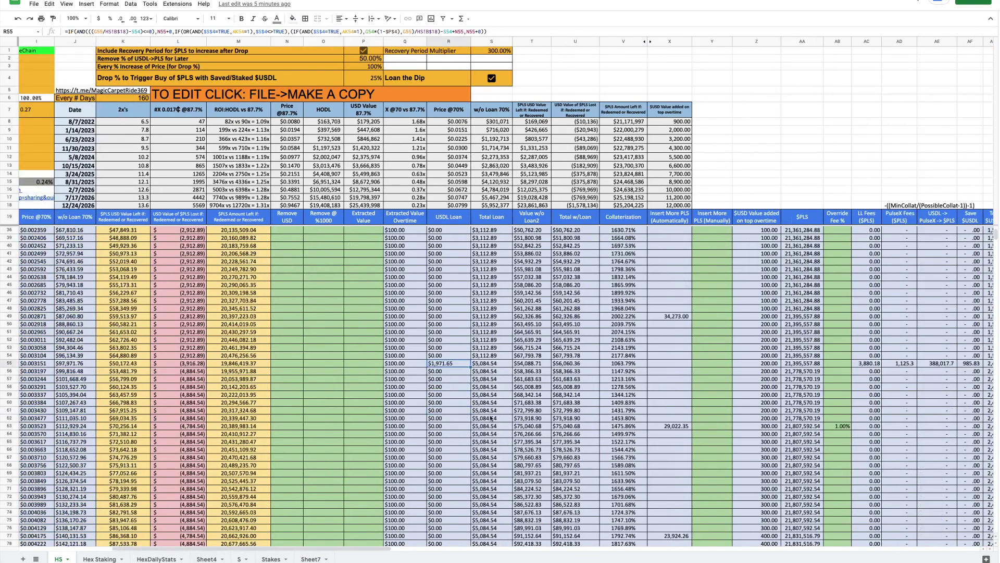
scroll(488, 388, down, 1)
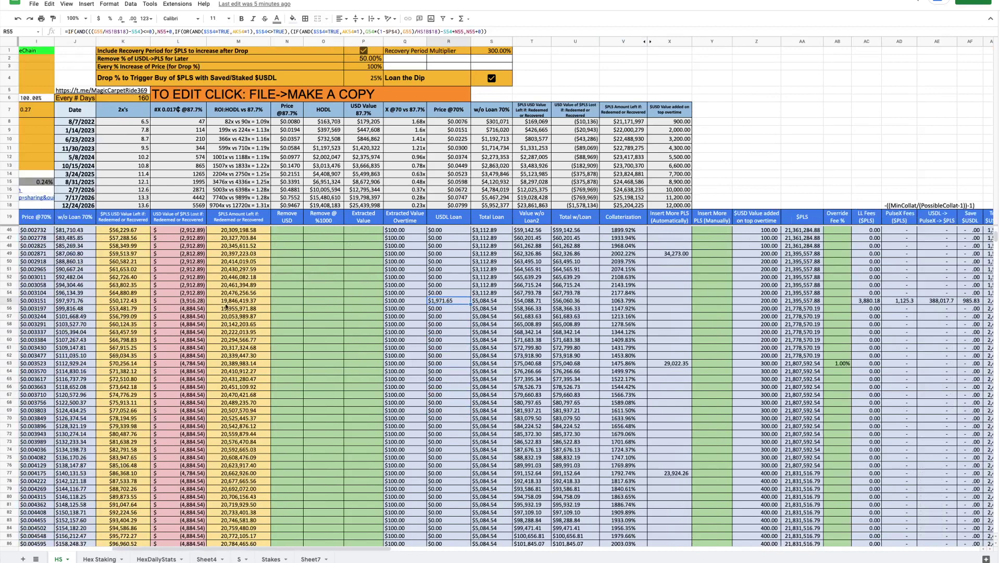
click(373, 81)
click(358, 65)
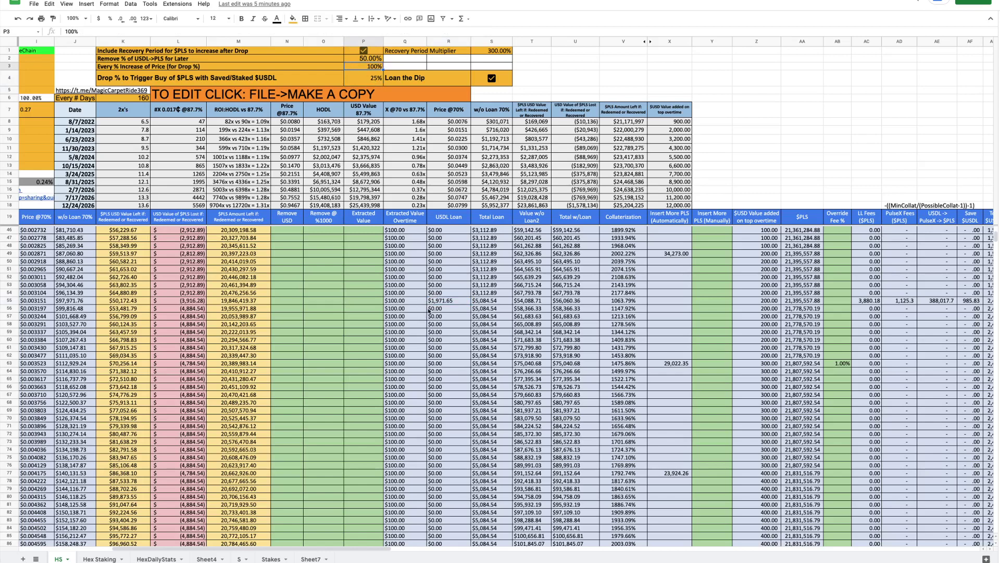
click(447, 302)
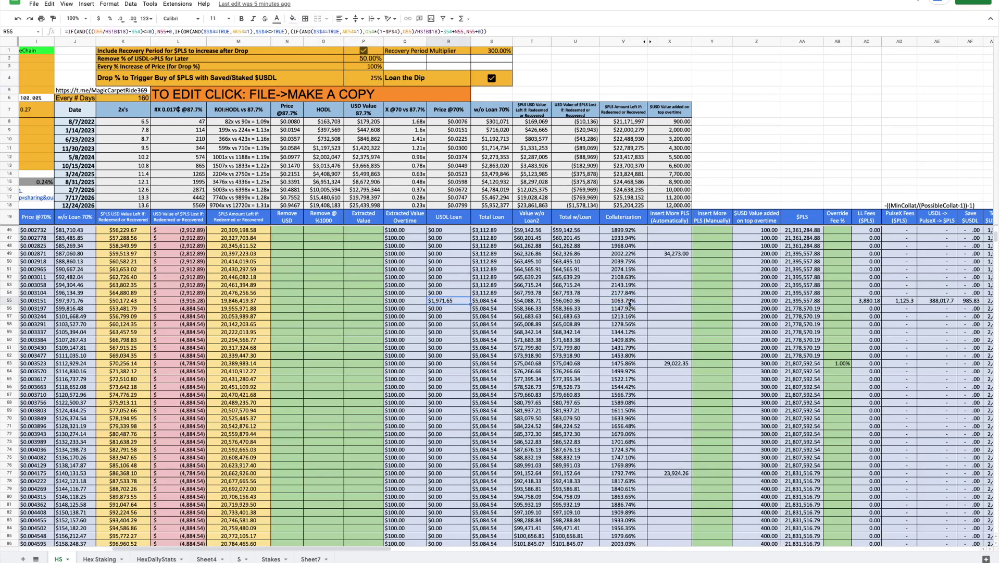
scroll(422, 303, left, 5)
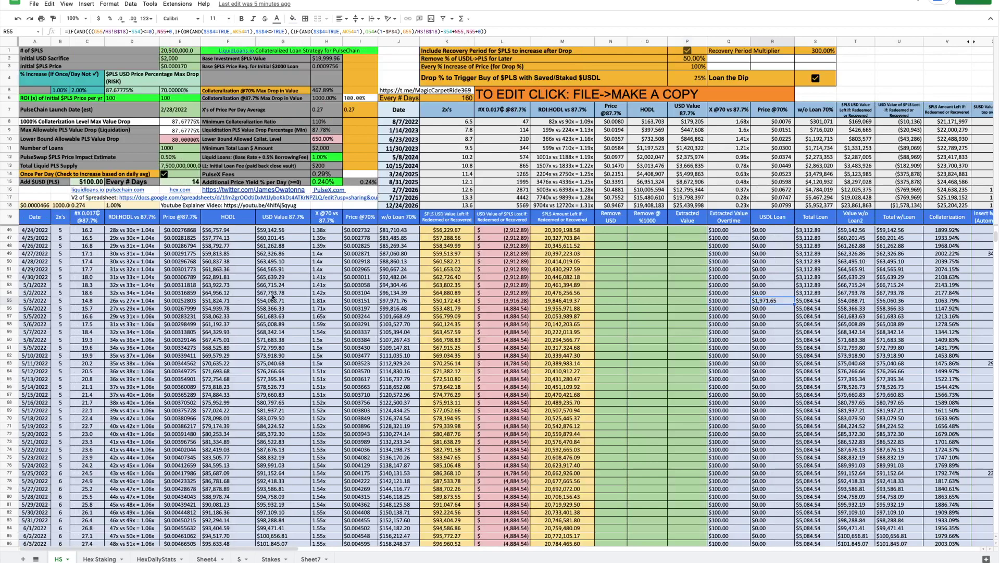
click(273, 294)
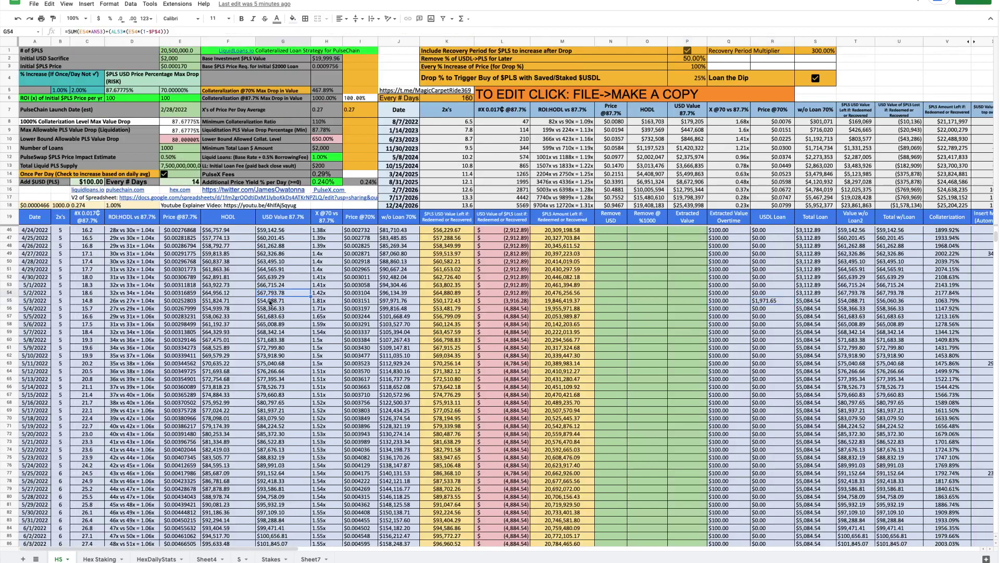
click(270, 301)
drag(10, 293, 9, 298)
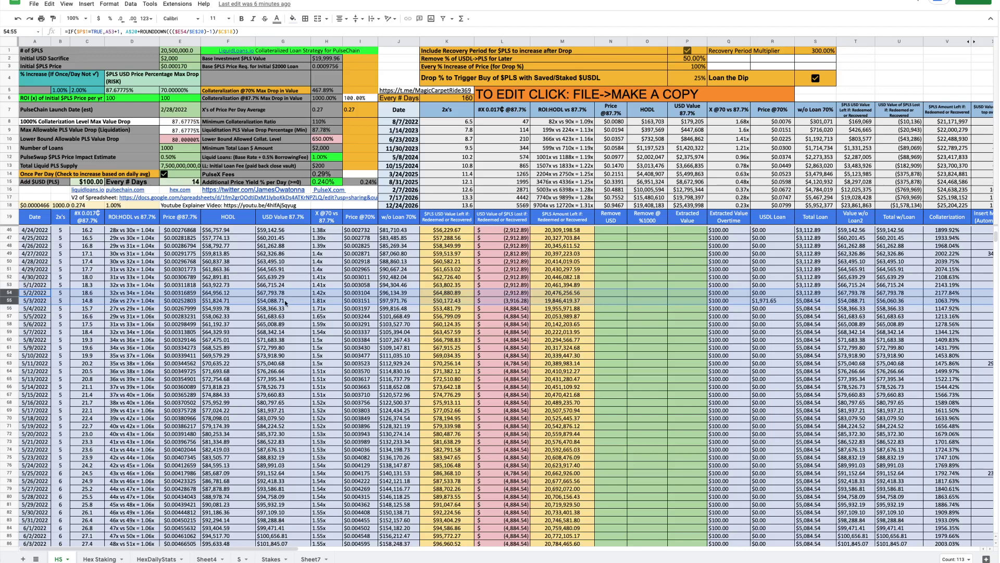
click(276, 302)
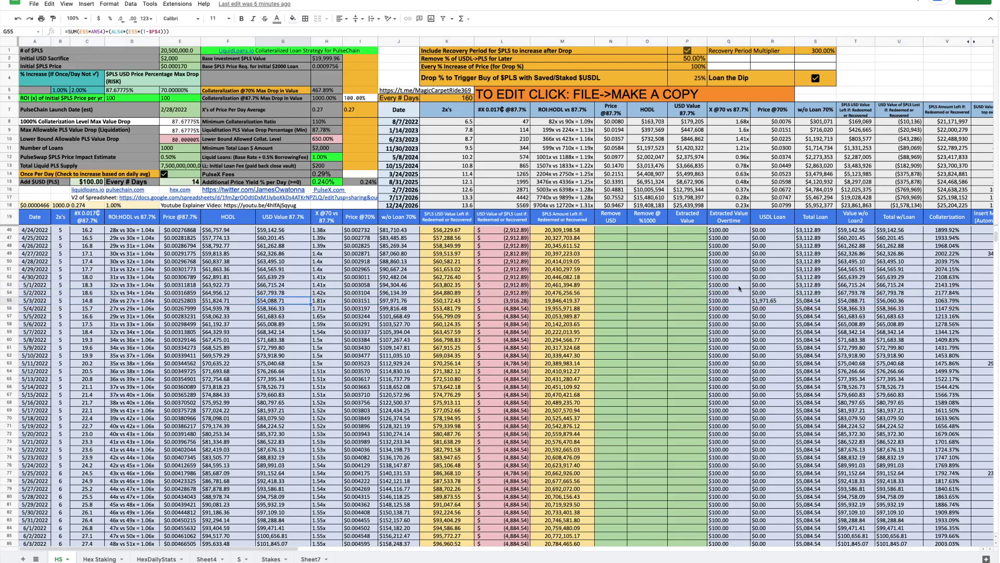
click(759, 302)
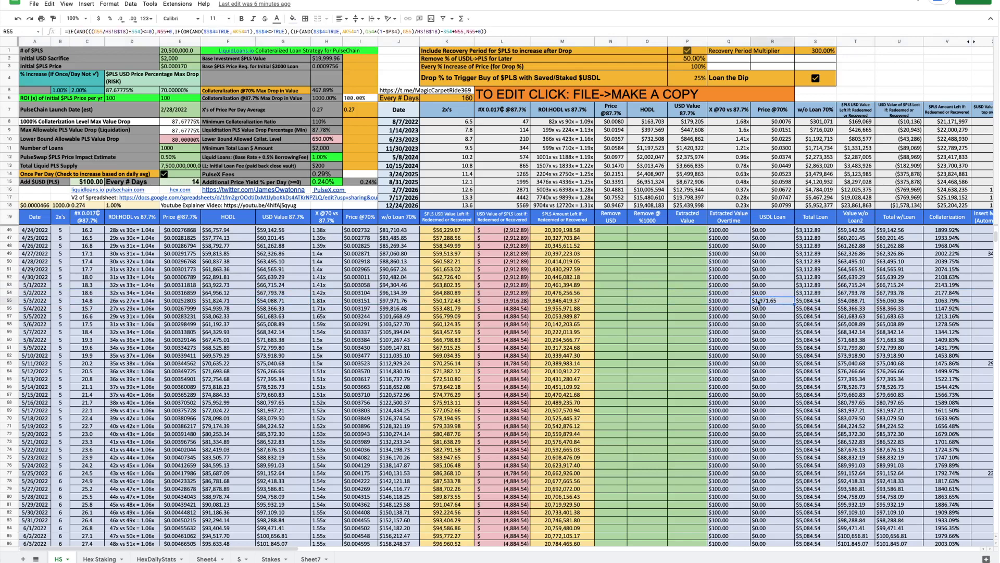
click(287, 293)
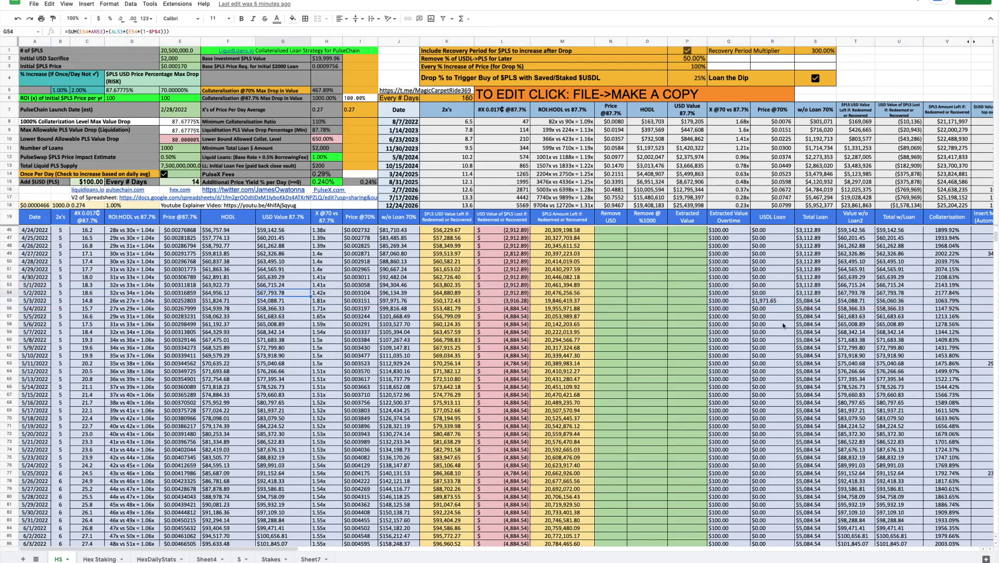
click(767, 302)
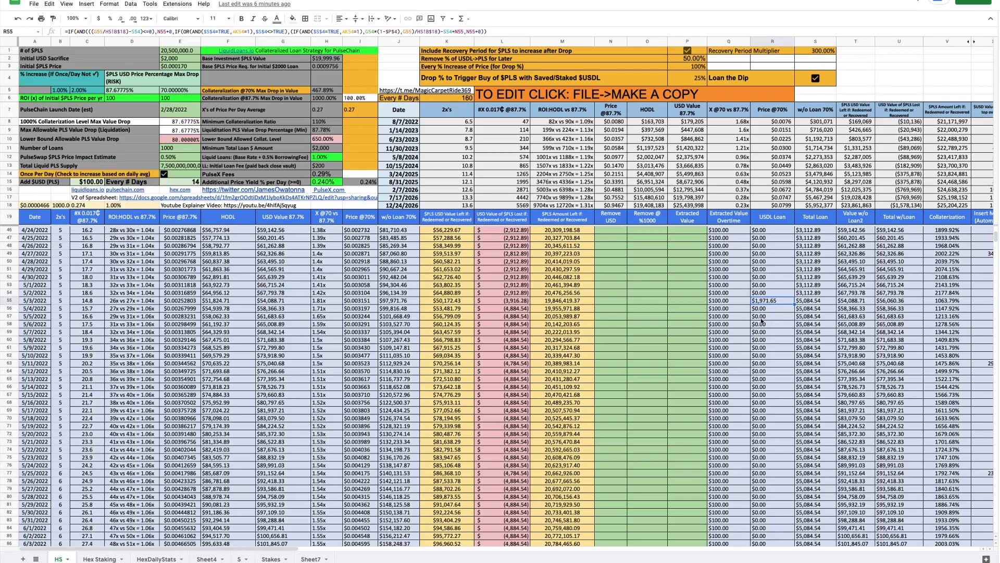
scroll(762, 322, right, 6)
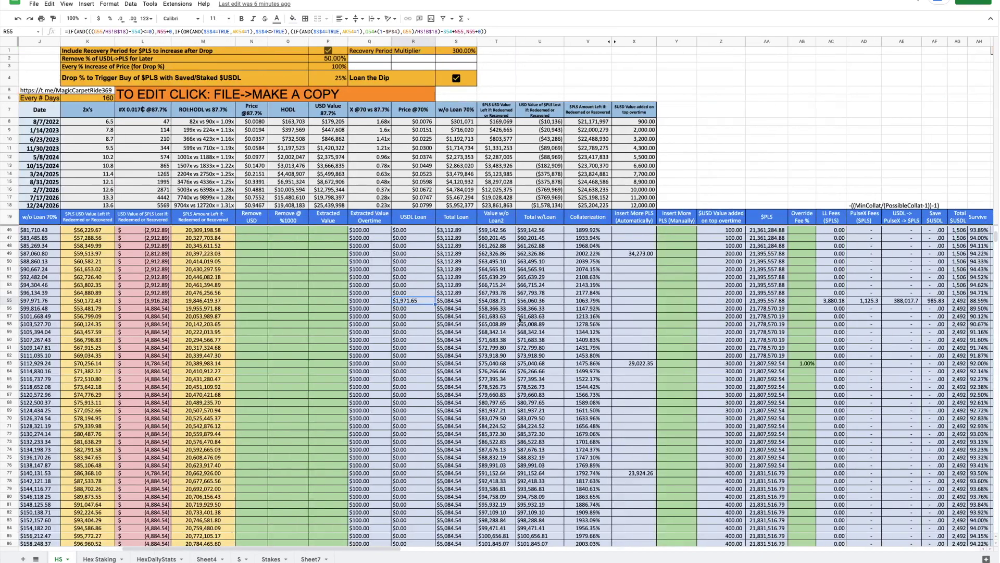
scroll(519, 320, right, 2)
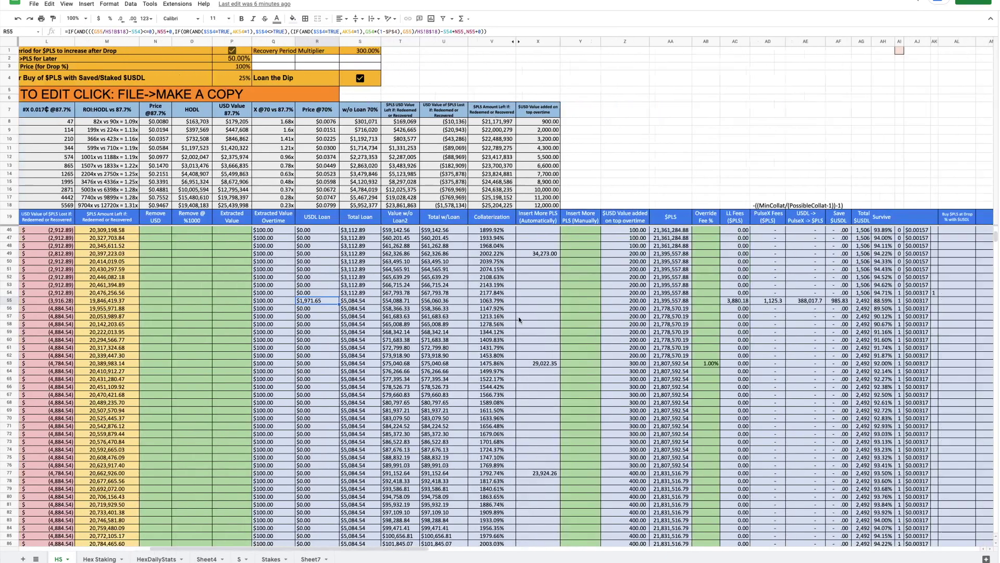
click(321, 310)
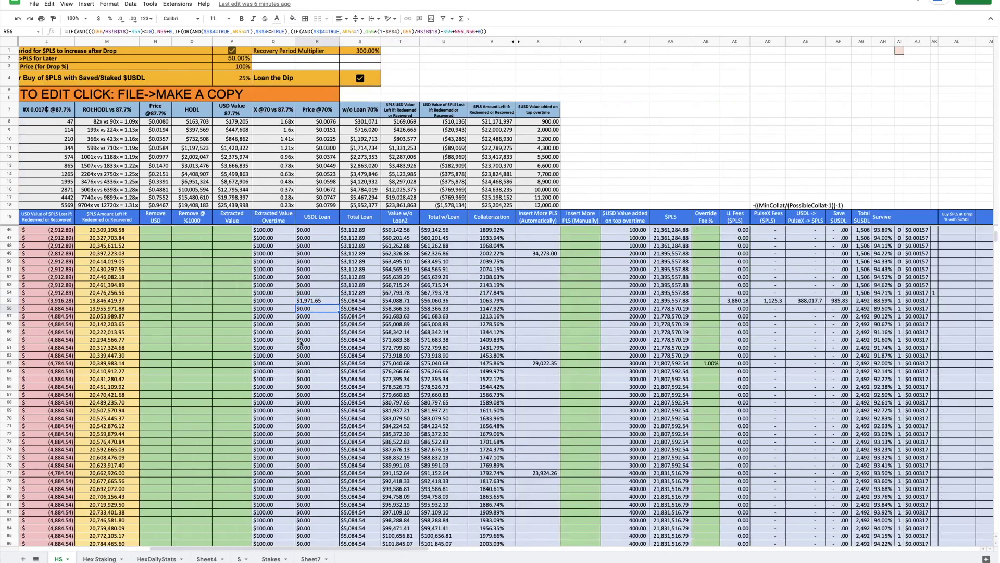
scroll(301, 343, left, 8)
click(184, 302)
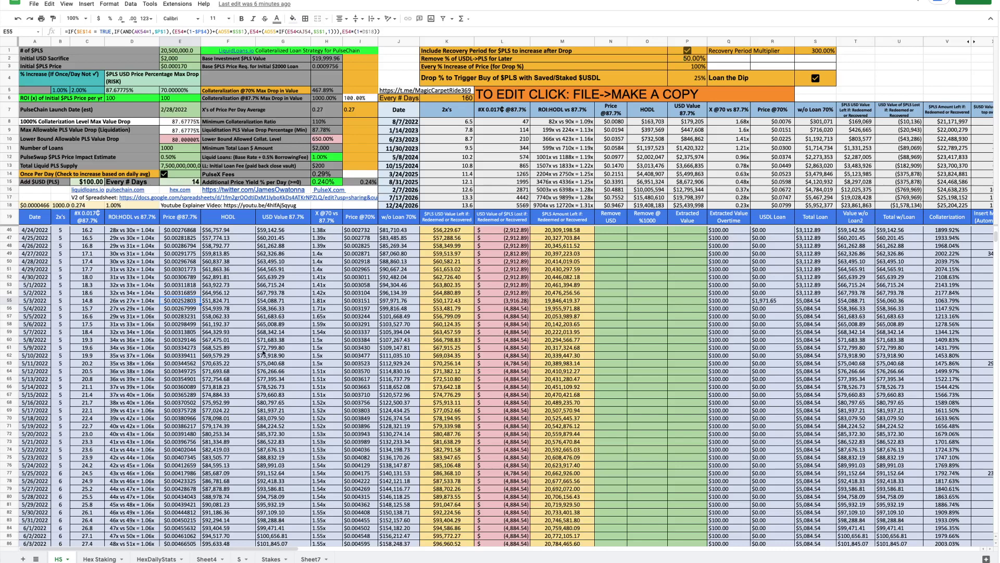
click(172, 322)
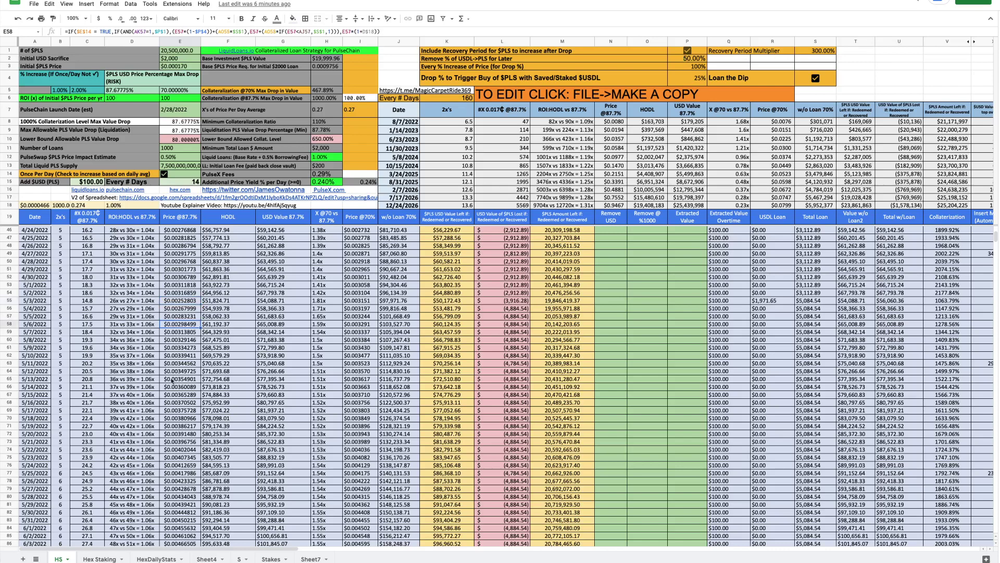
click(819, 52)
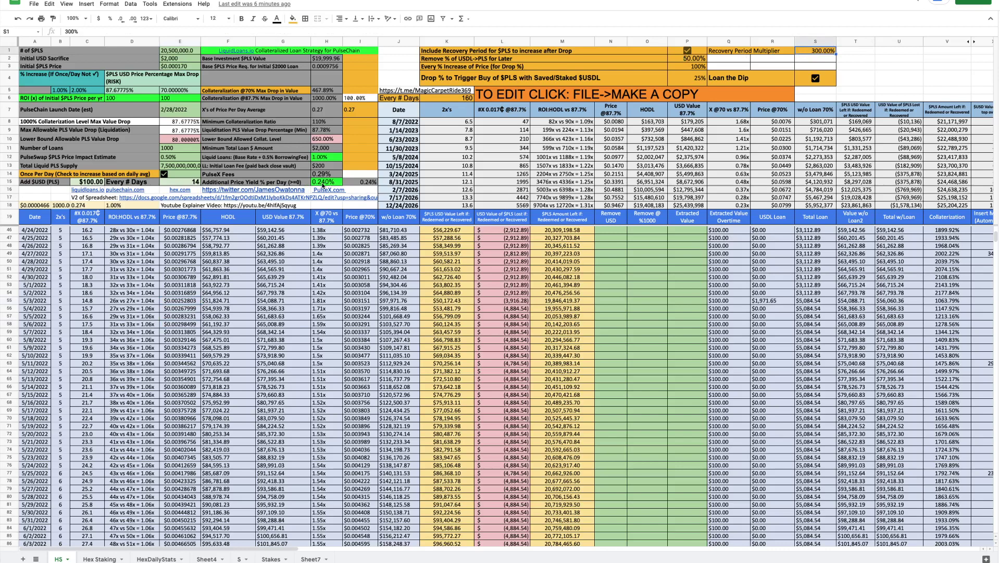
click(322, 182)
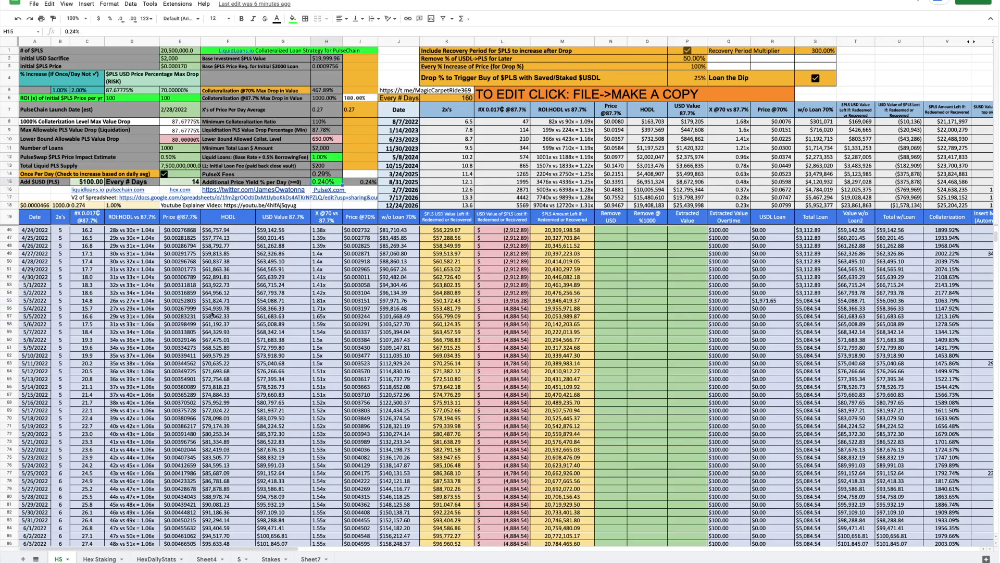
click(179, 334)
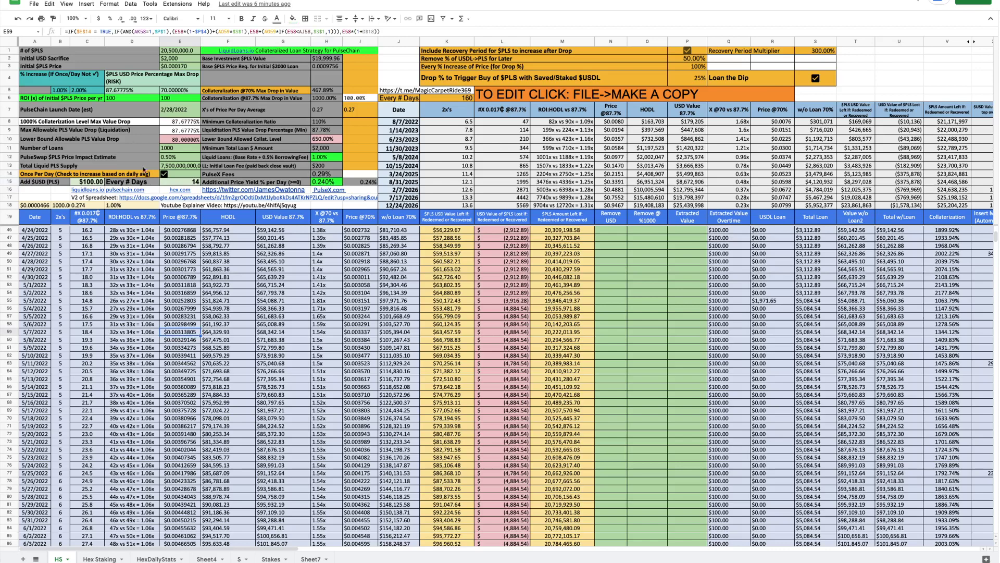
click(119, 98)
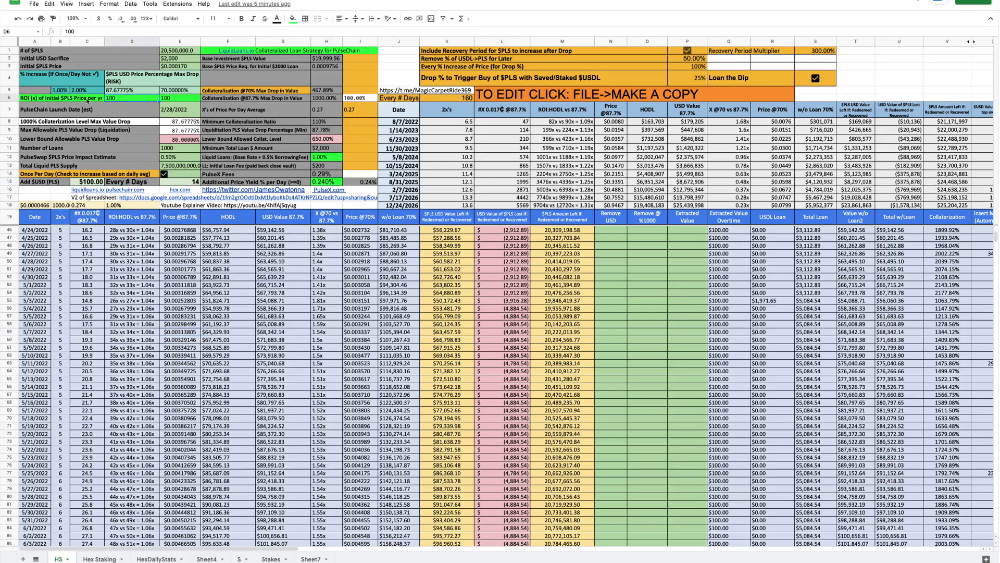
click(170, 100)
click(134, 101)
click(329, 182)
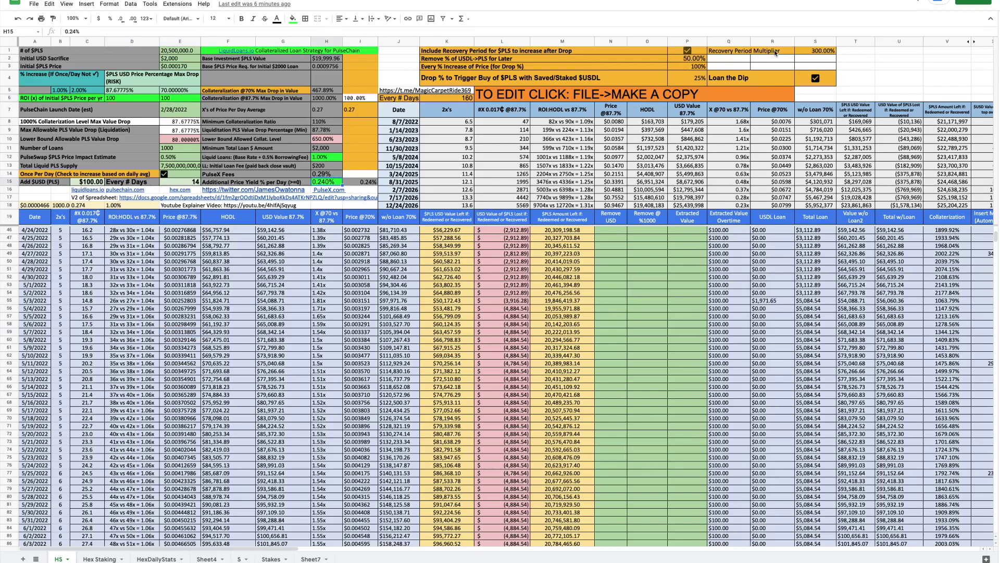
click(818, 51)
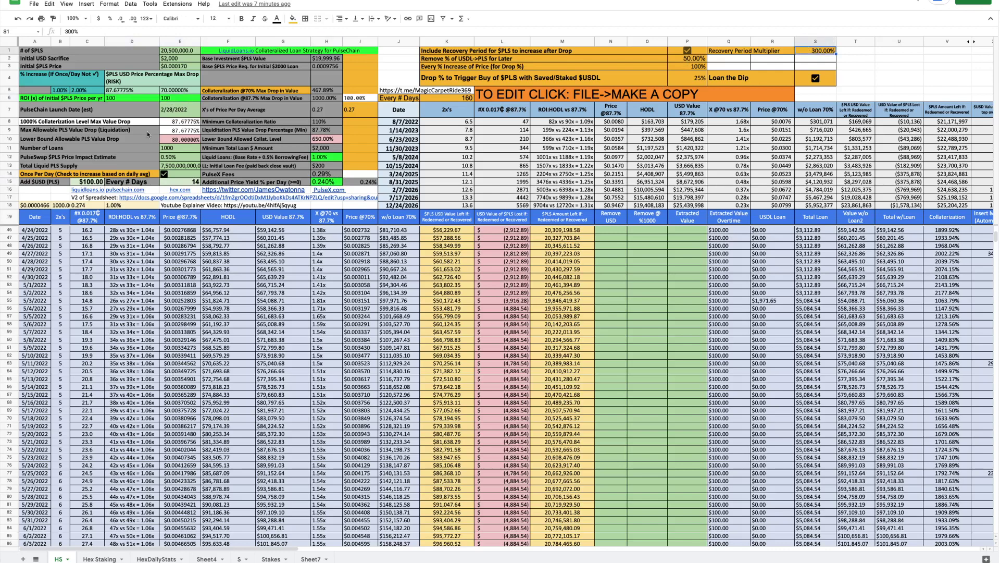
click(171, 98)
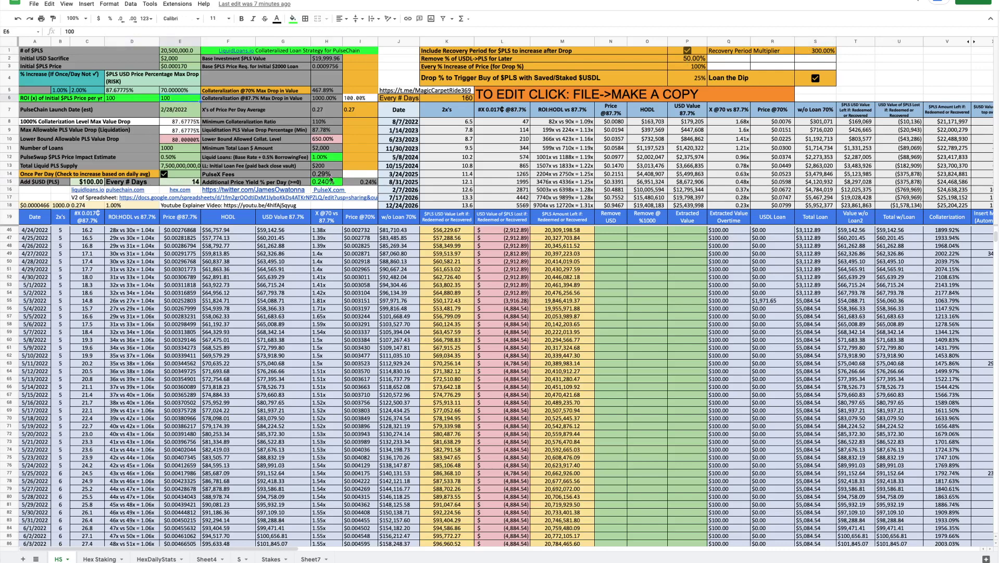
click(822, 50)
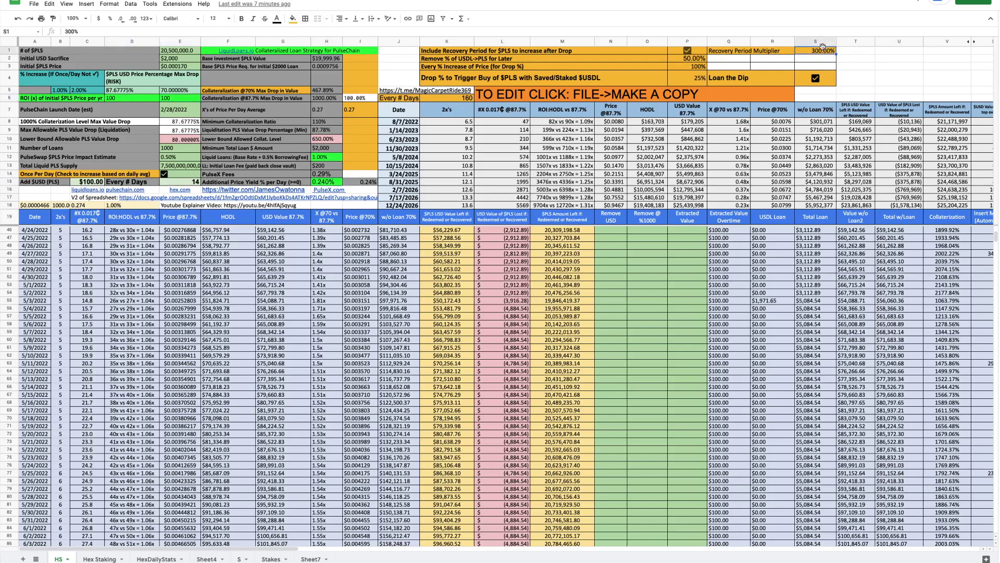
click(181, 356)
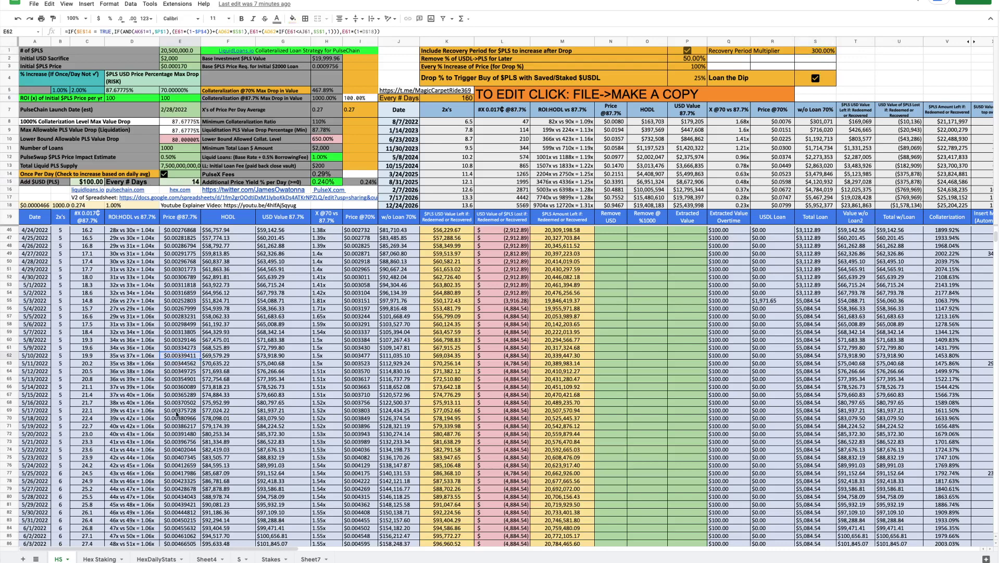
click(179, 316)
click(156, 99)
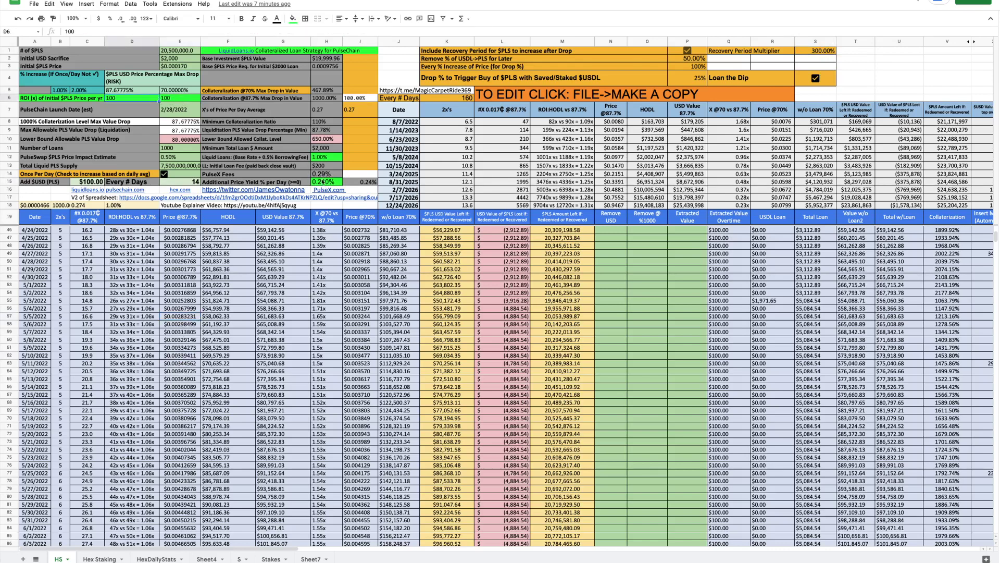
click(323, 182)
click(817, 52)
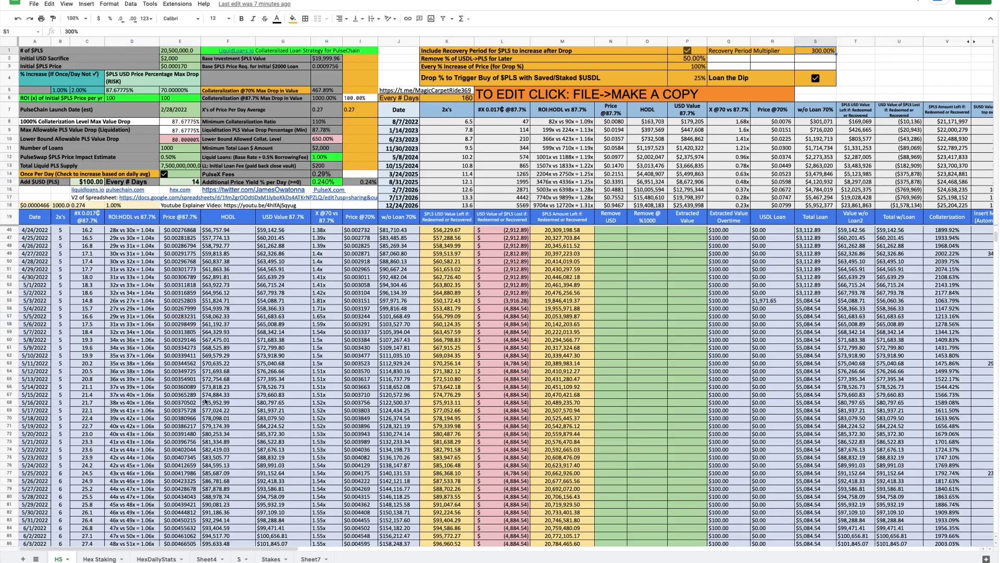
click(180, 308)
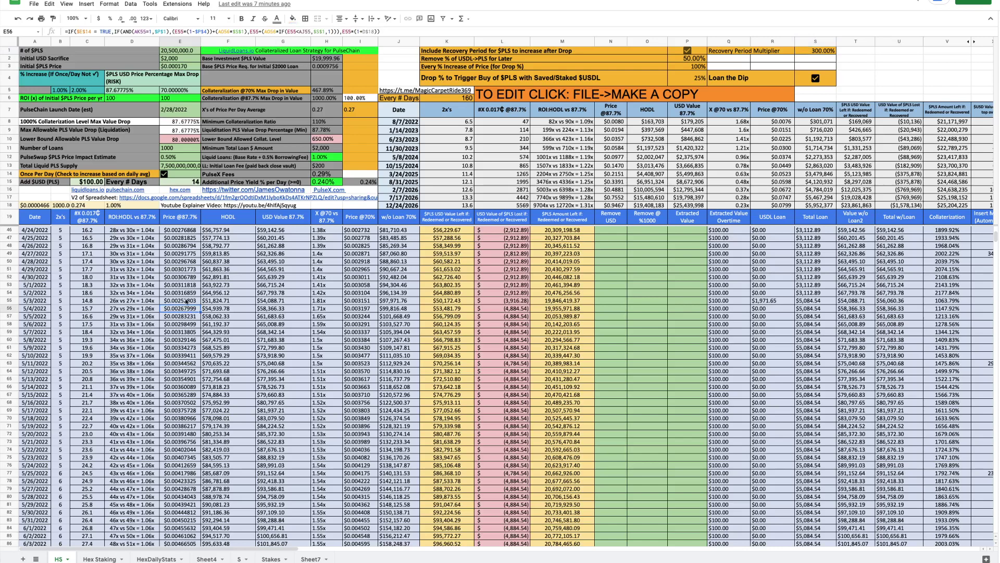
click(186, 301)
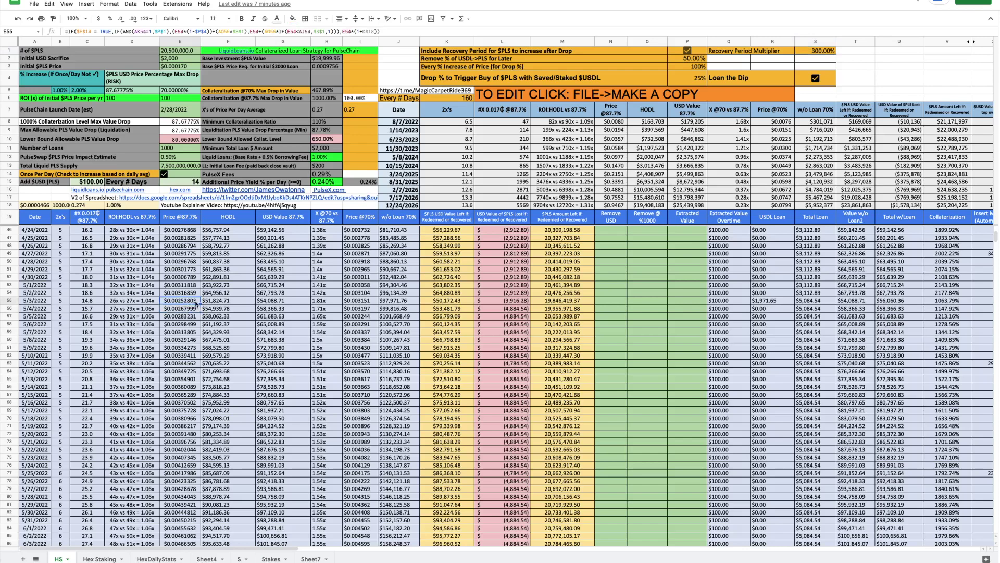
click(10, 301)
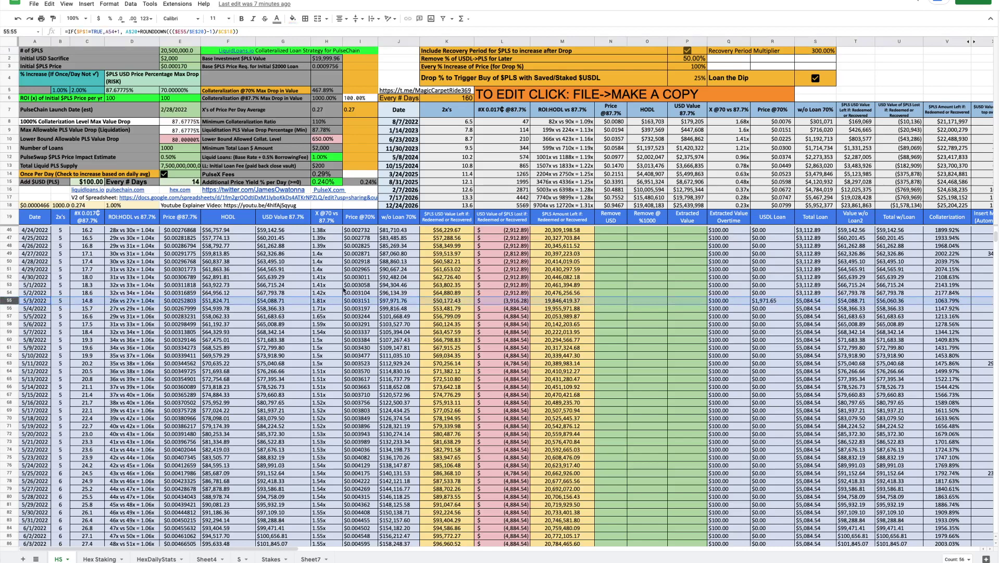
click(172, 332)
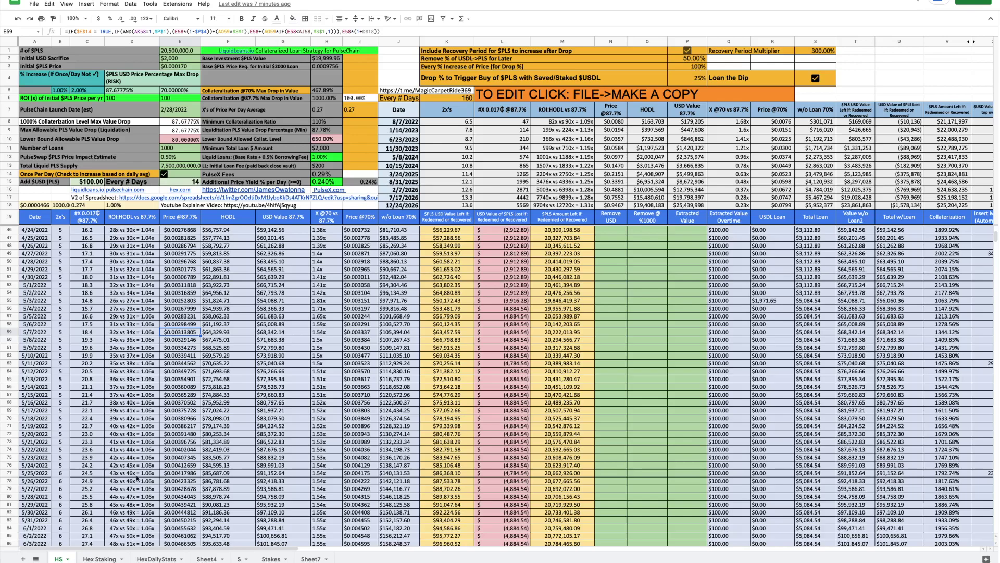
scroll(176, 454, down, 5)
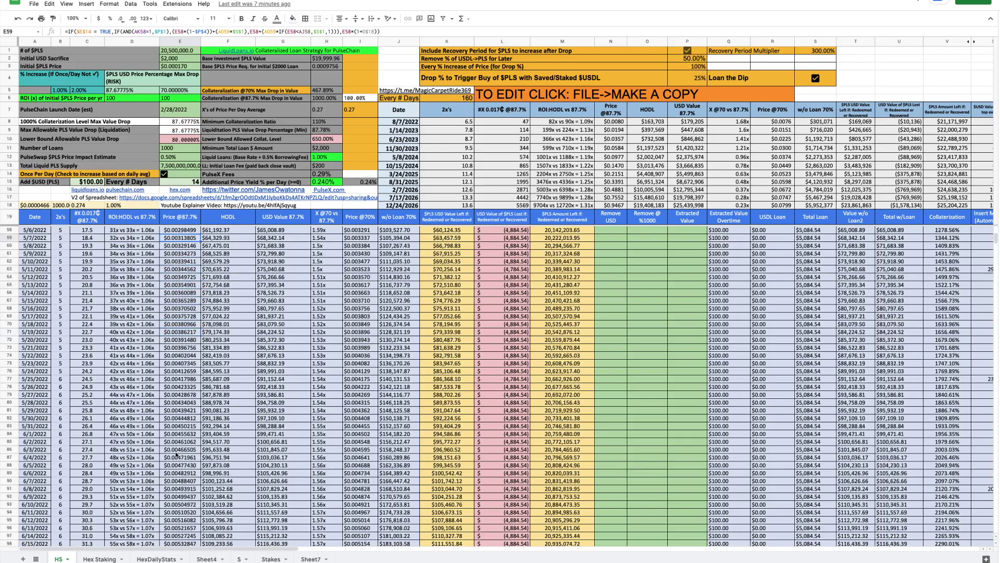
scroll(176, 455, down, 6)
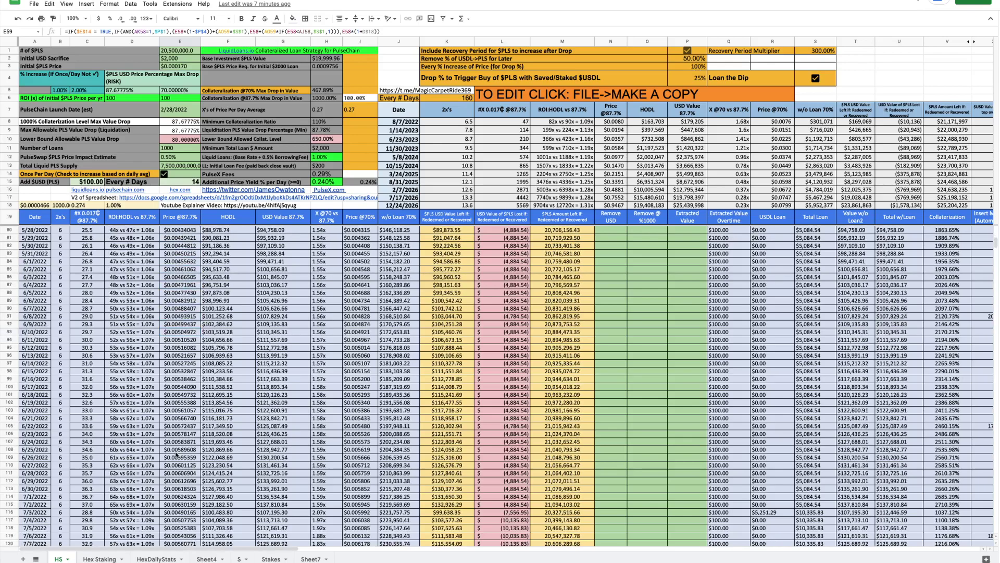
click(190, 497)
scroll(198, 502, down, 1)
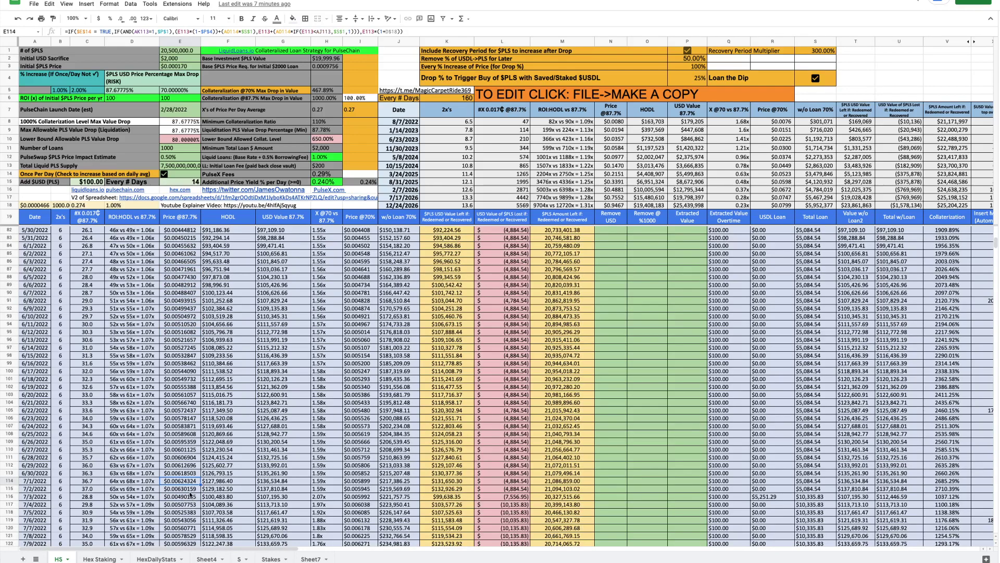
click(190, 492)
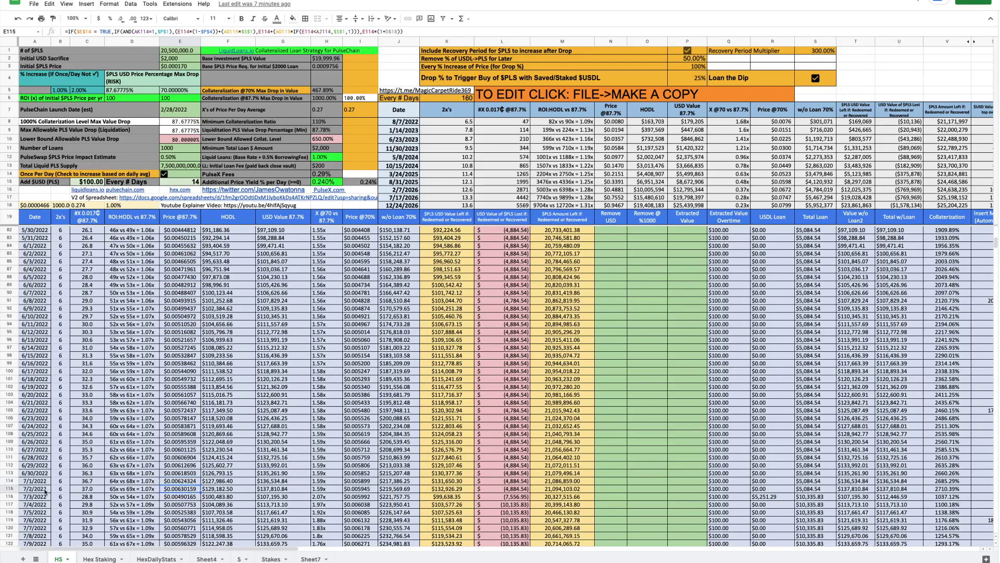
click(9, 488)
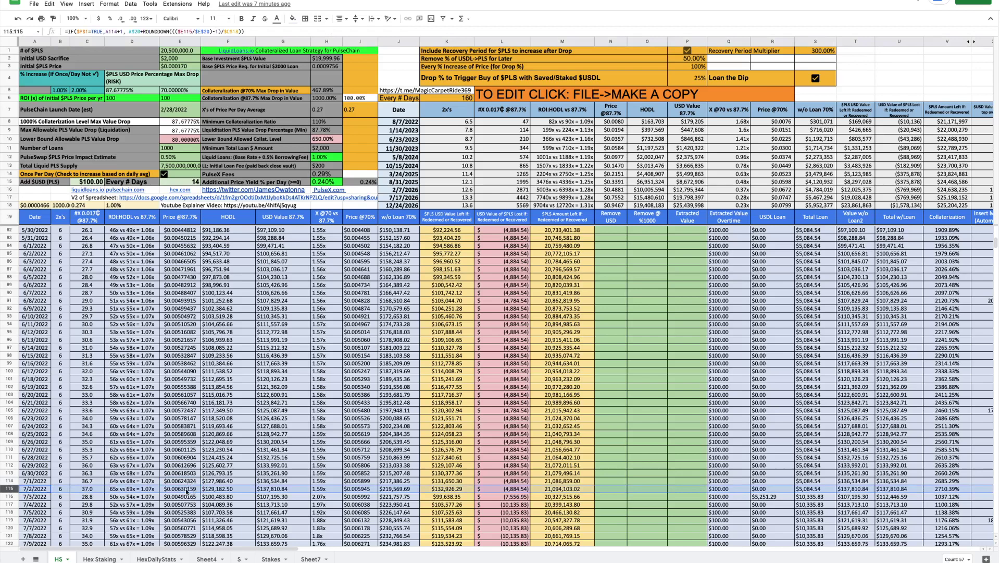
click(763, 497)
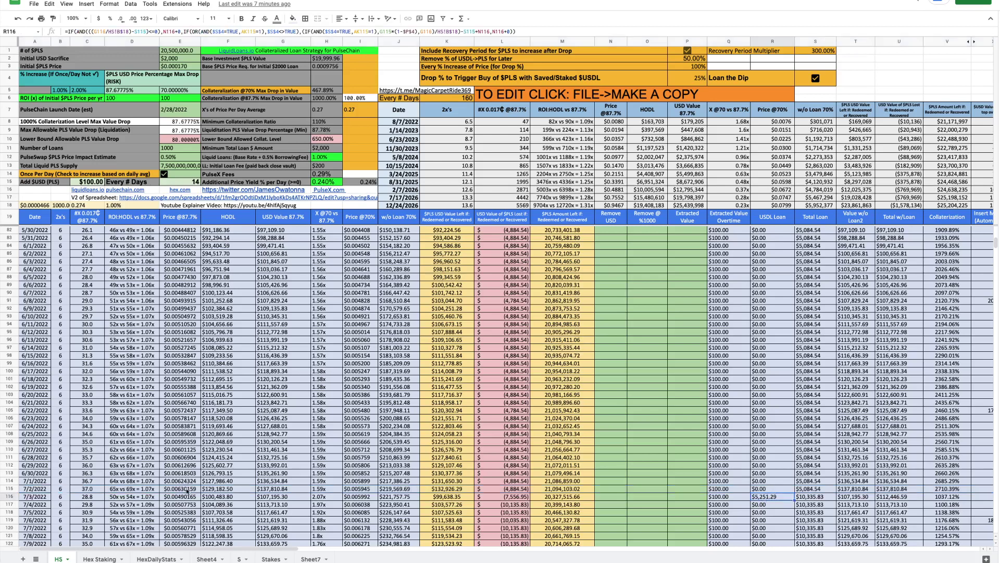
scroll(612, 345, down, 5)
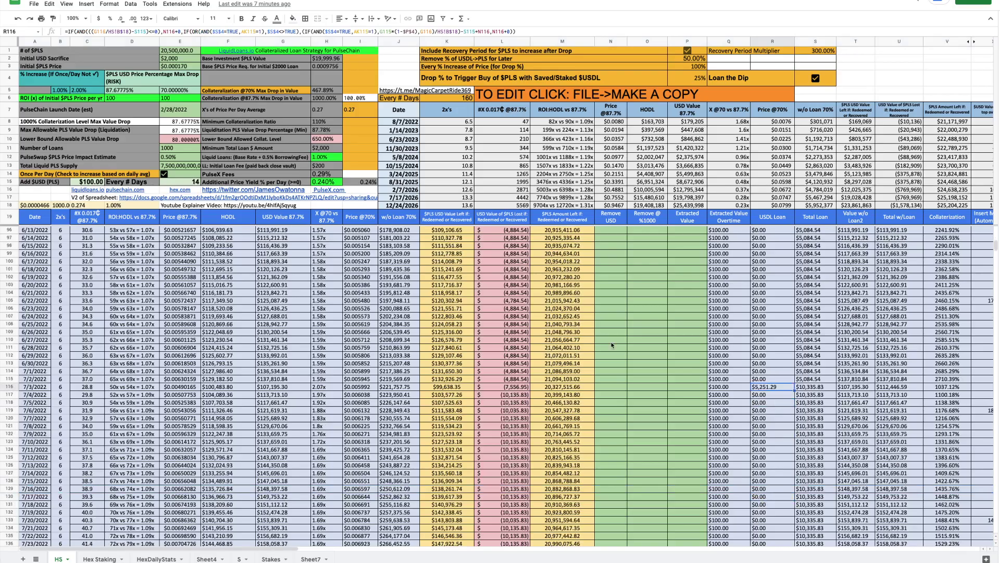
scroll(718, 397, down, 20)
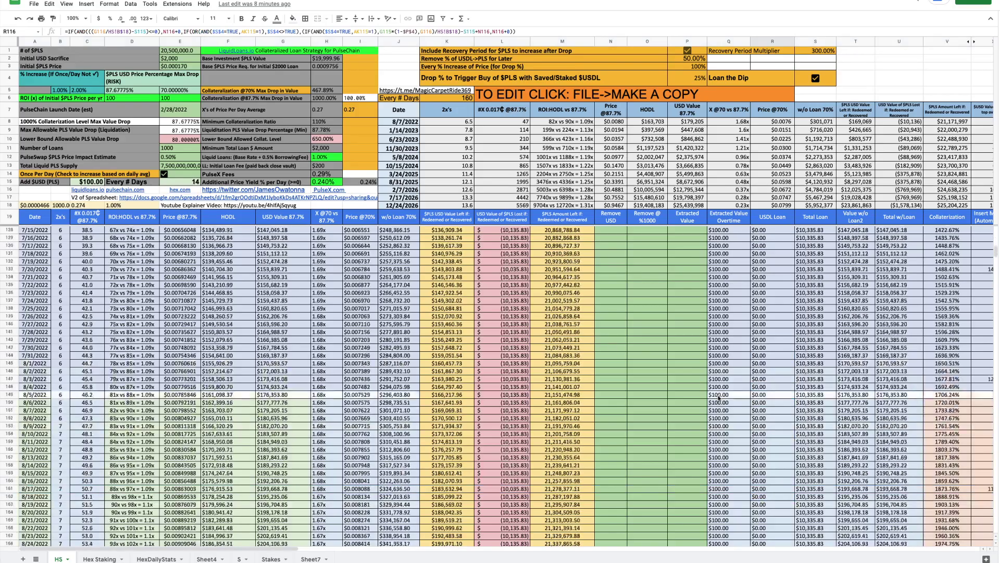
click(772, 355)
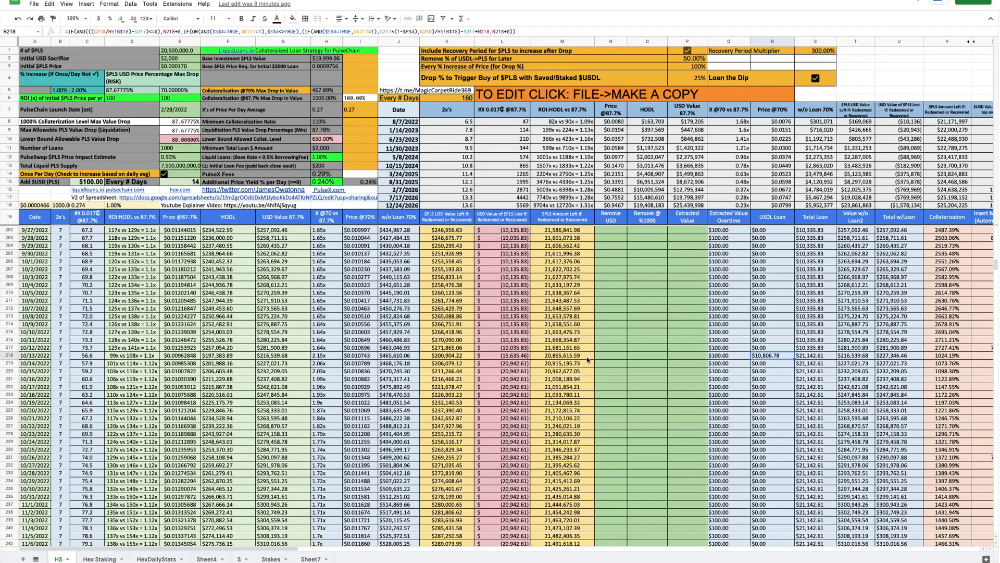
scroll(661, 397, down, 2)
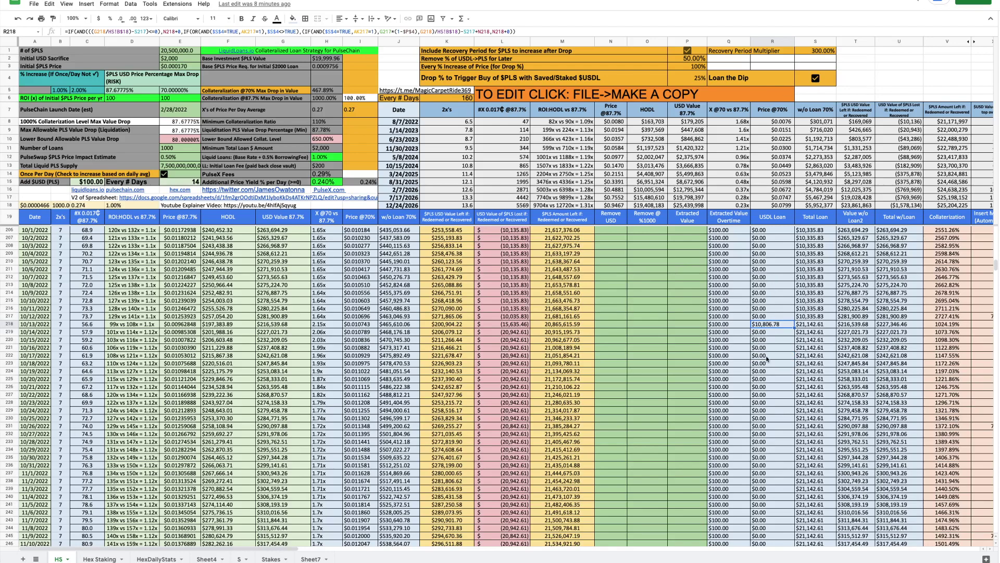
scroll(767, 358, down, 20)
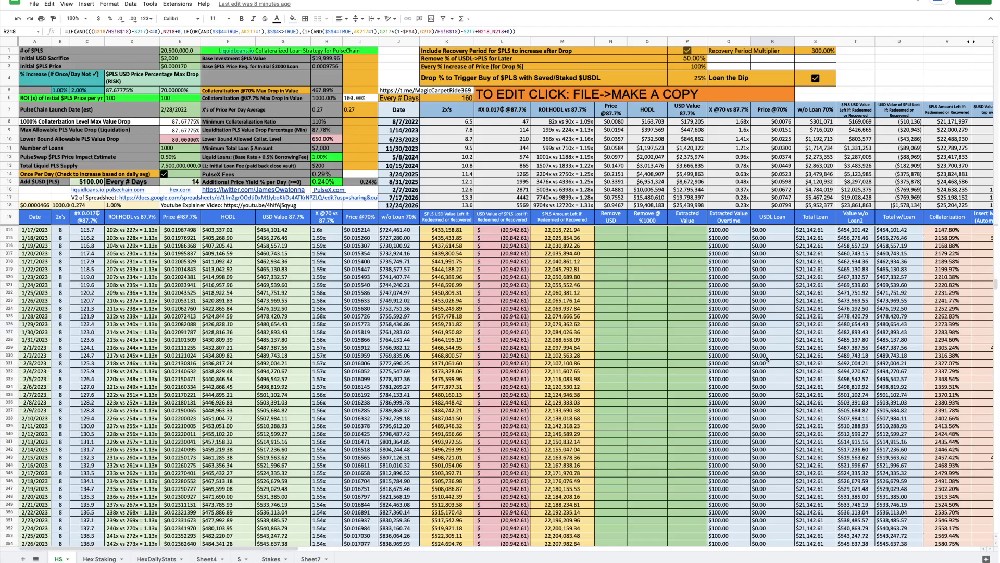
scroll(766, 358, down, 18)
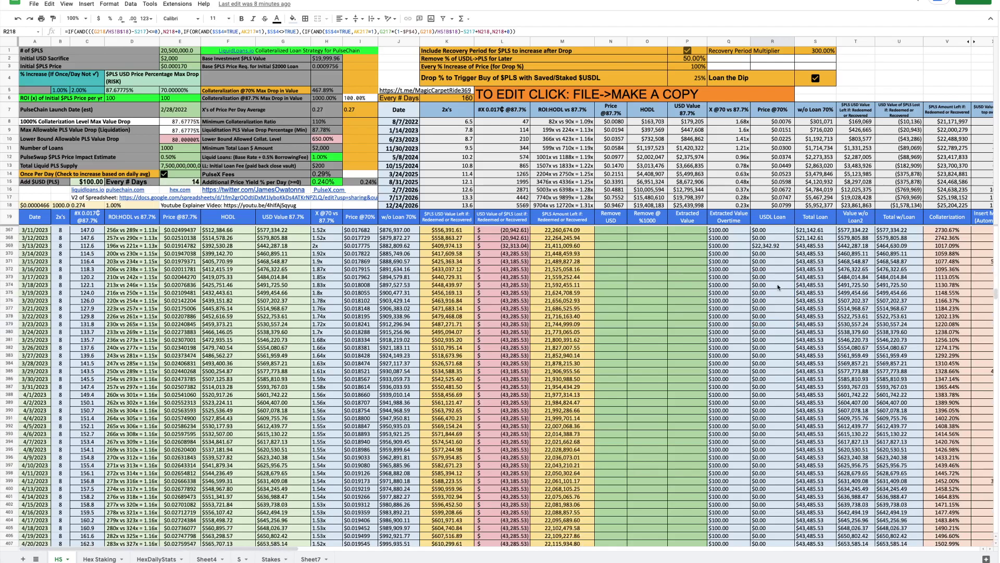
click(776, 245)
scroll(774, 393, down, 12)
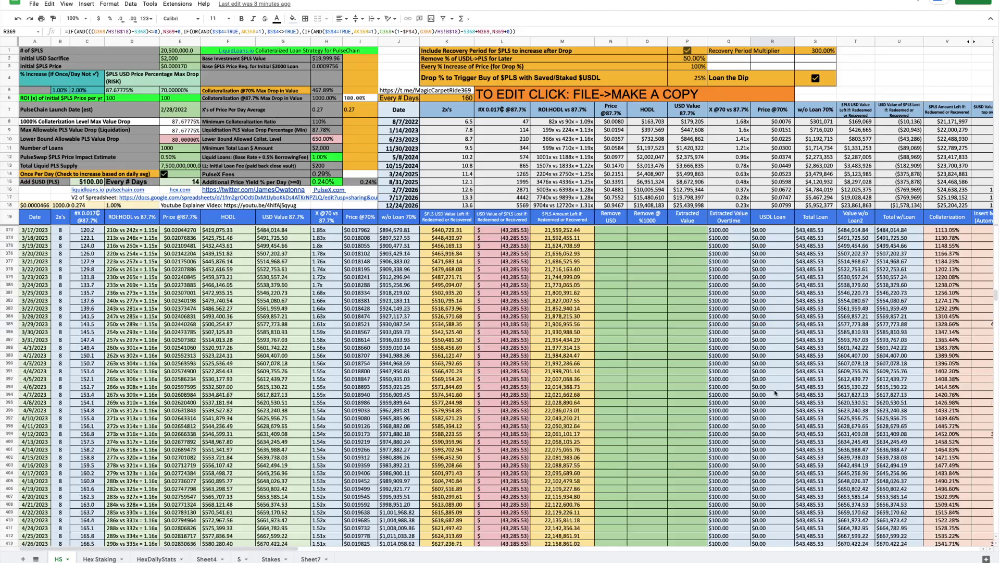
scroll(775, 393, up, 20)
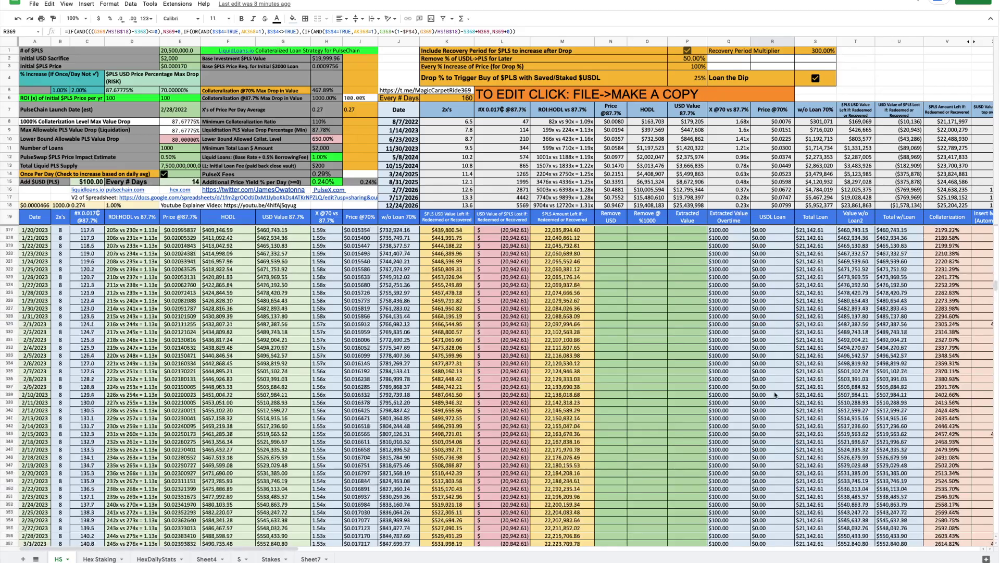
click(736, 124)
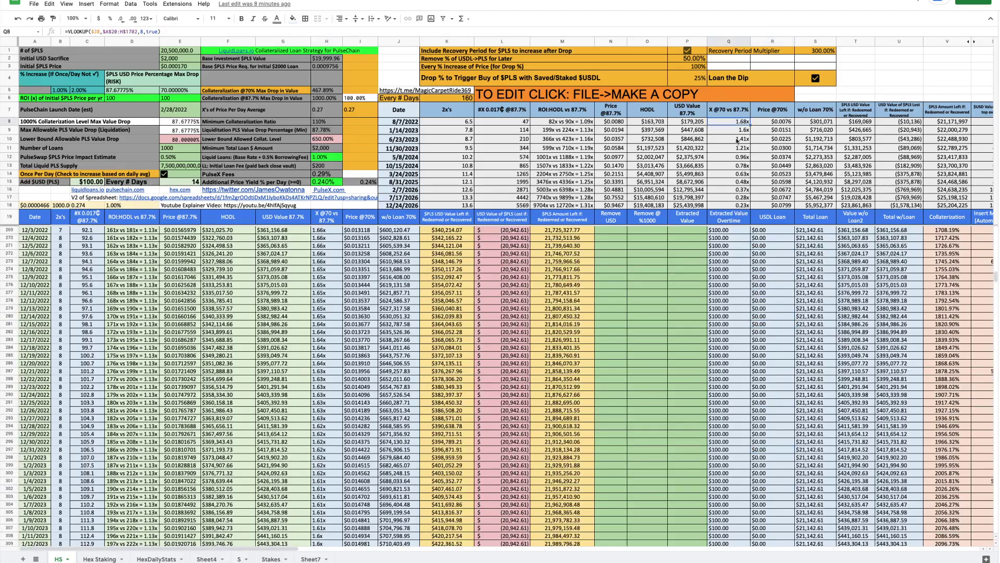
click(571, 206)
scroll(638, 250, up, 15)
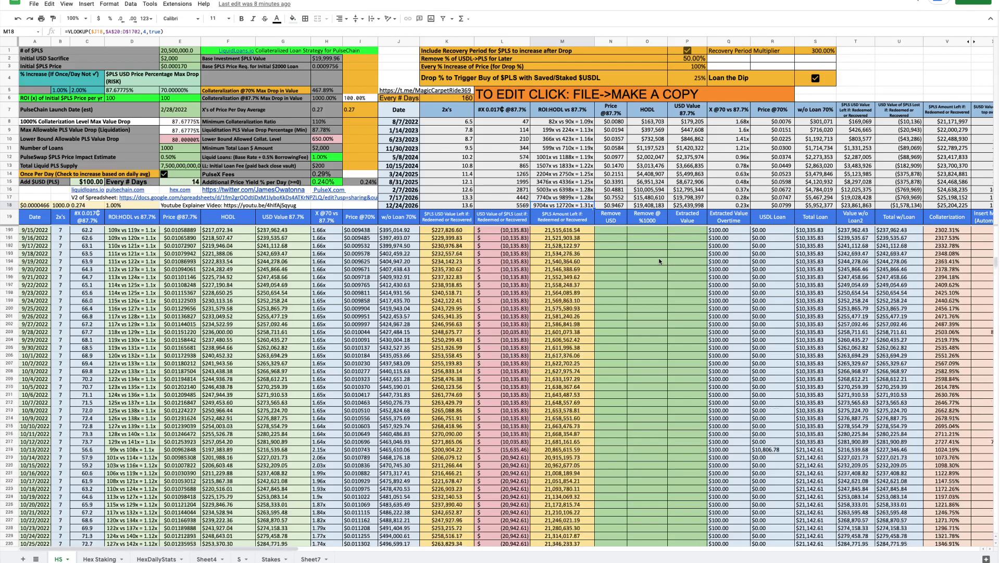
drag(995, 259, 995, 229)
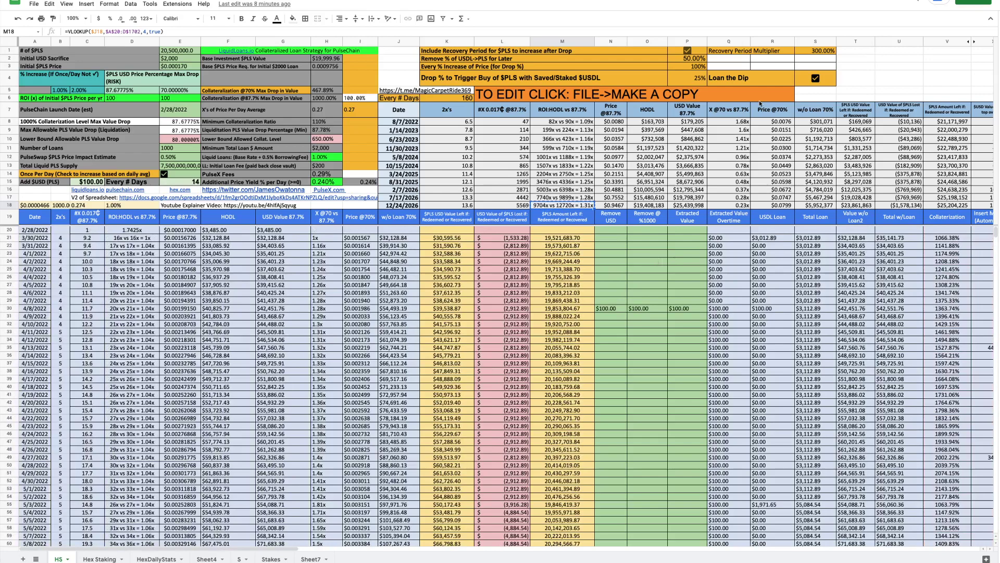
click(822, 93)
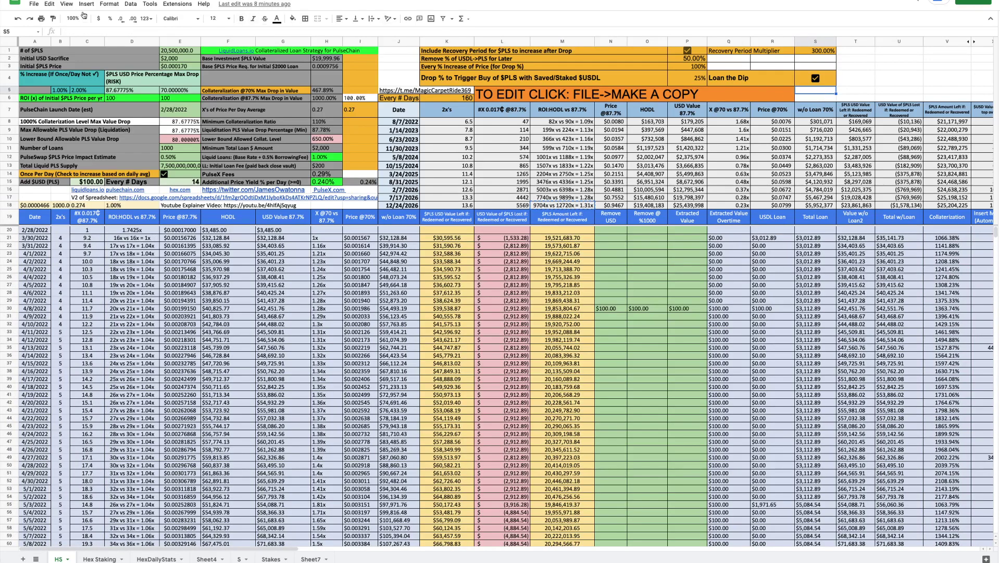
click(50, 4)
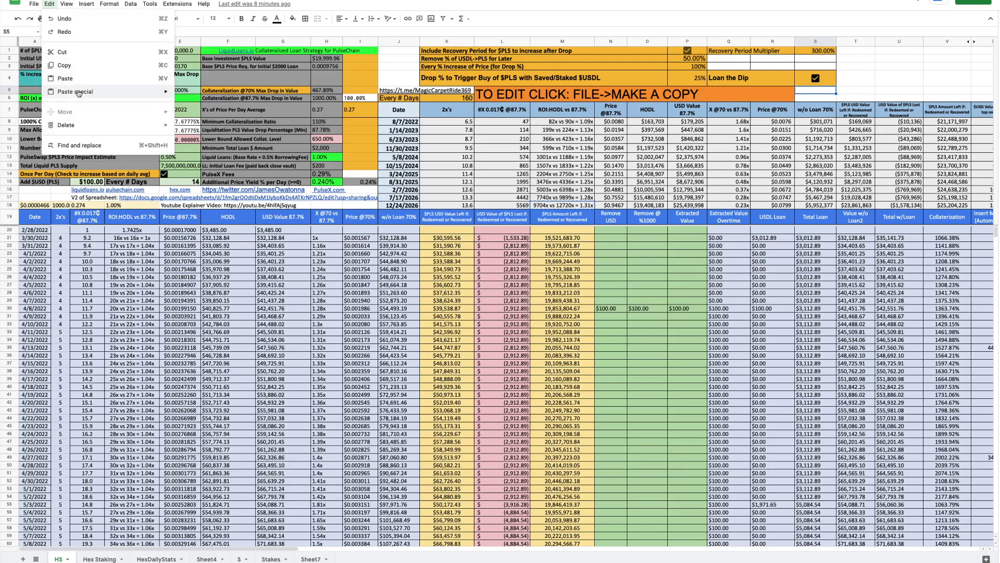
mouse_move(83, 93)
click(194, 96)
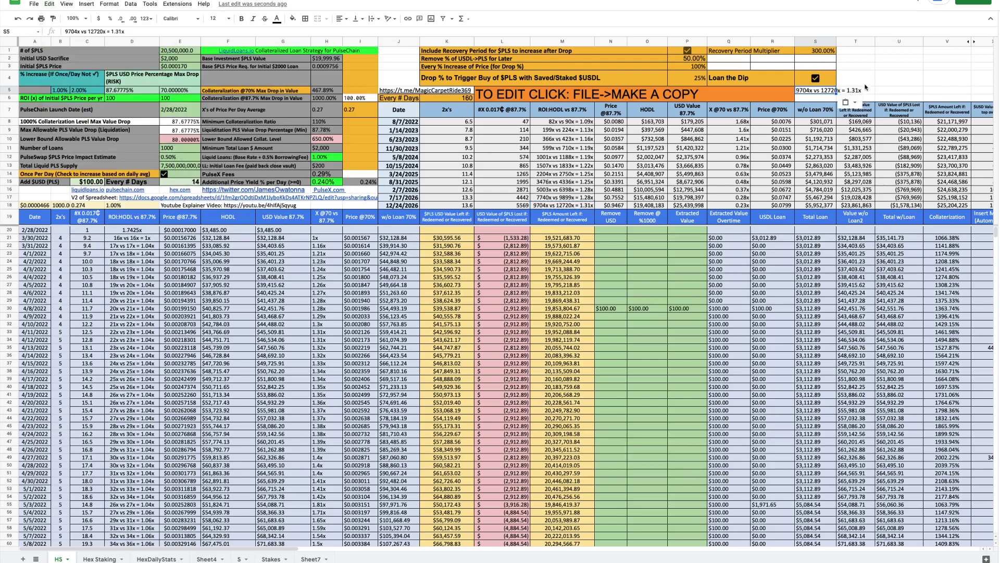
click(845, 79)
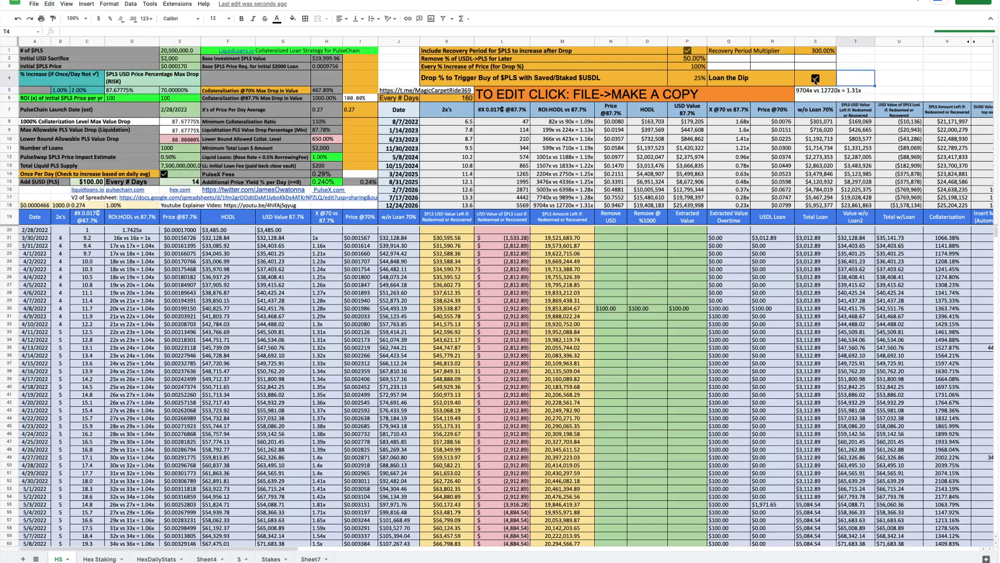
click(815, 78)
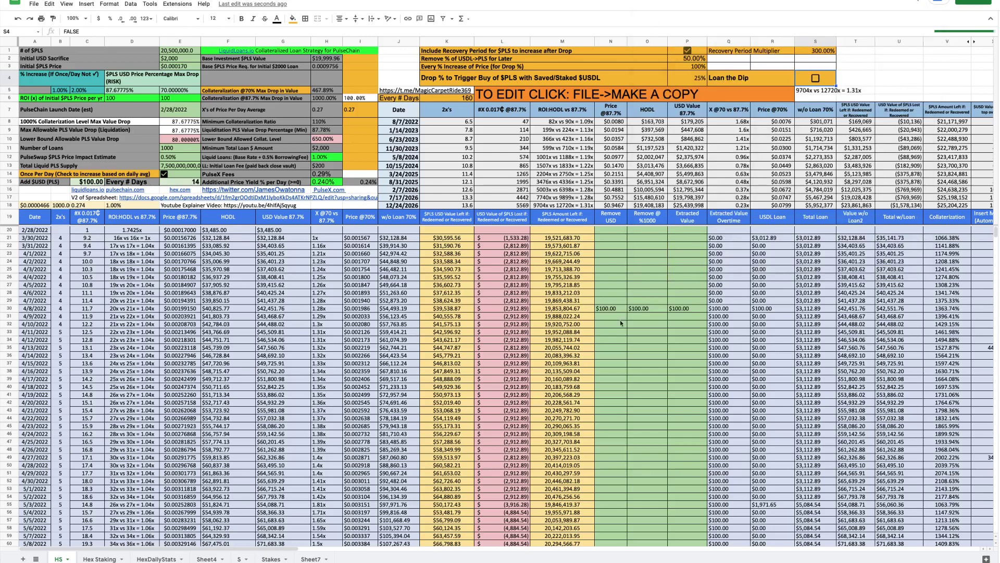
scroll(615, 339, right, 10)
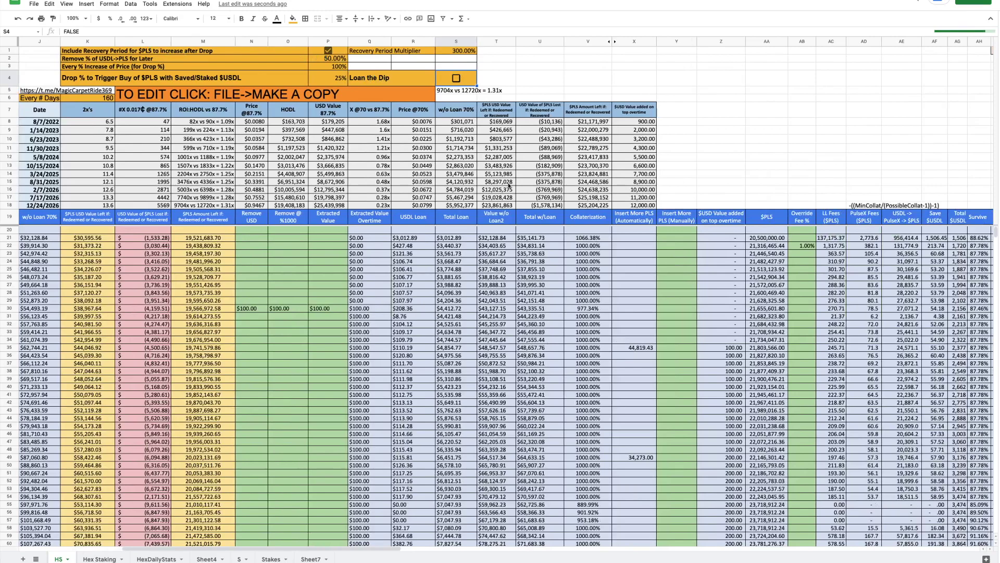
scroll(478, 110, left, 5)
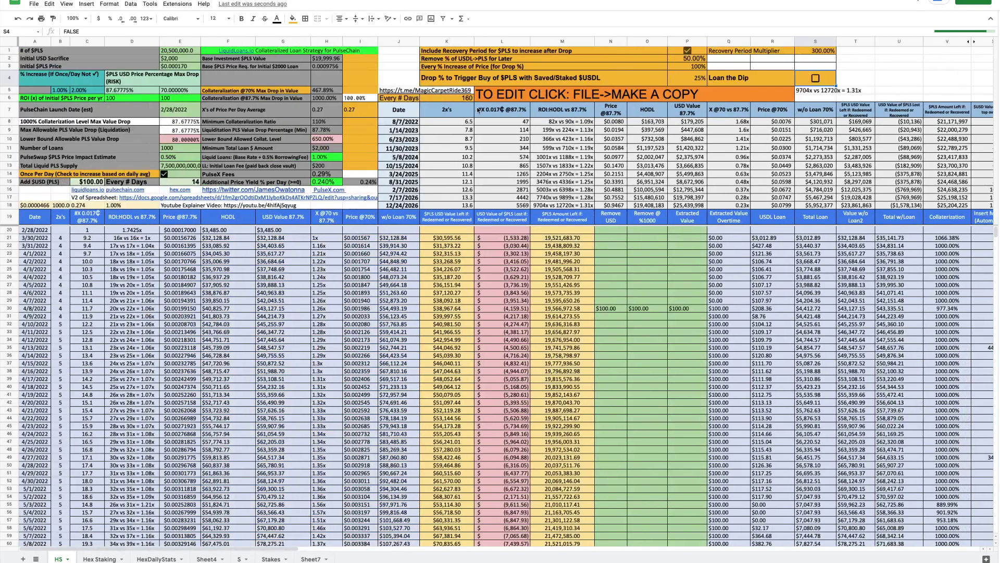
scroll(478, 110, right, 2)
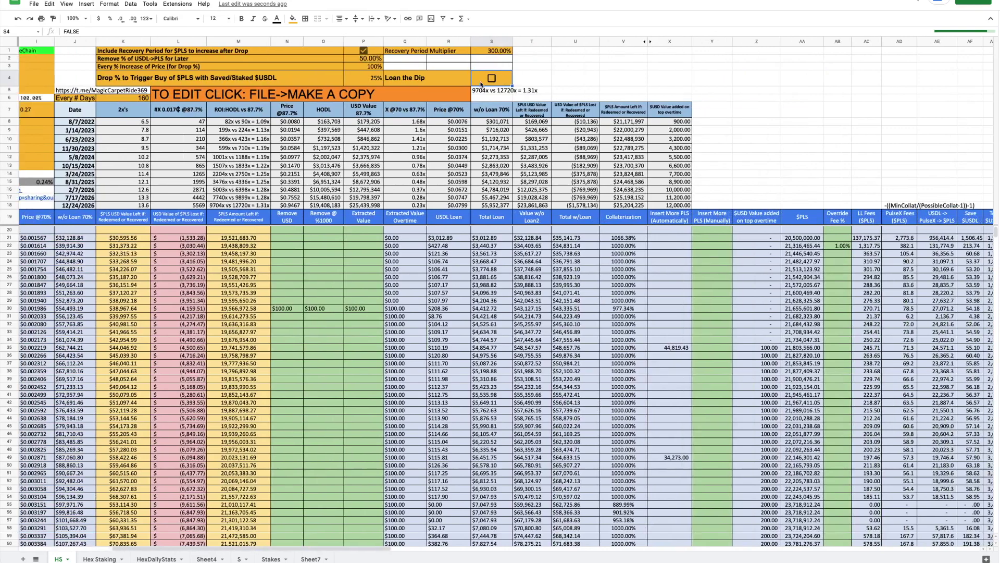
scroll(705, 331, right, 5)
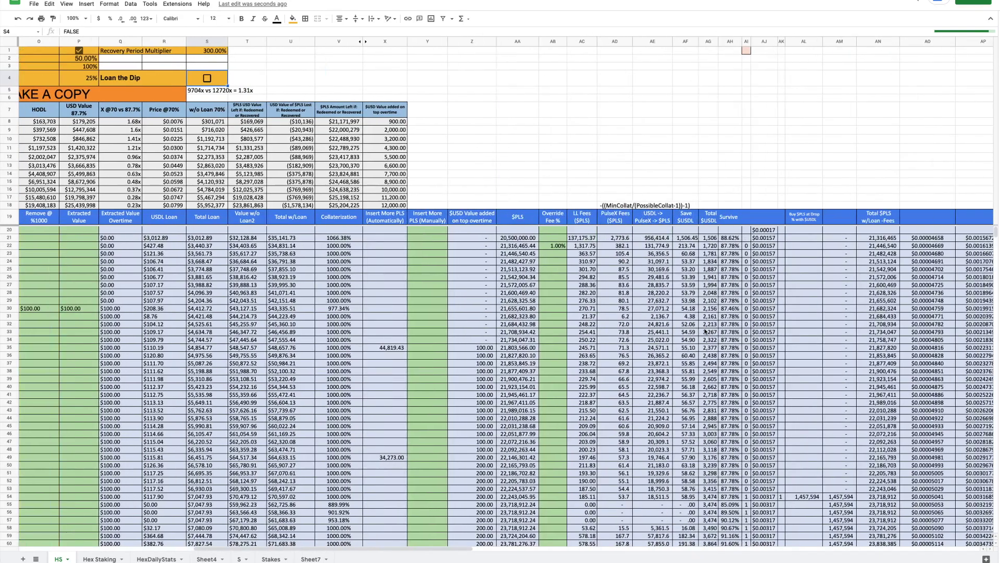
click(800, 42)
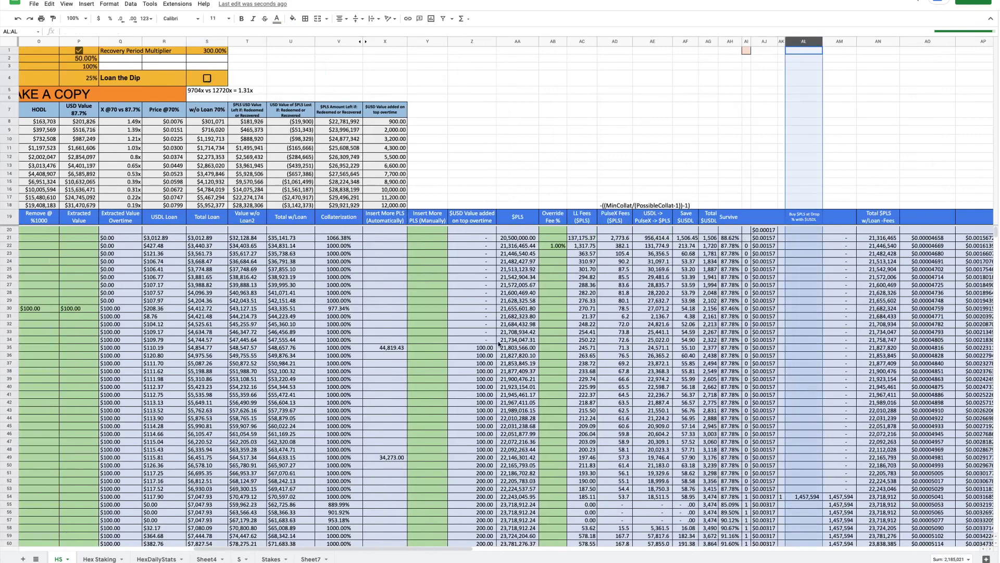
scroll(498, 344, left, 5)
scroll(498, 344, left, 4)
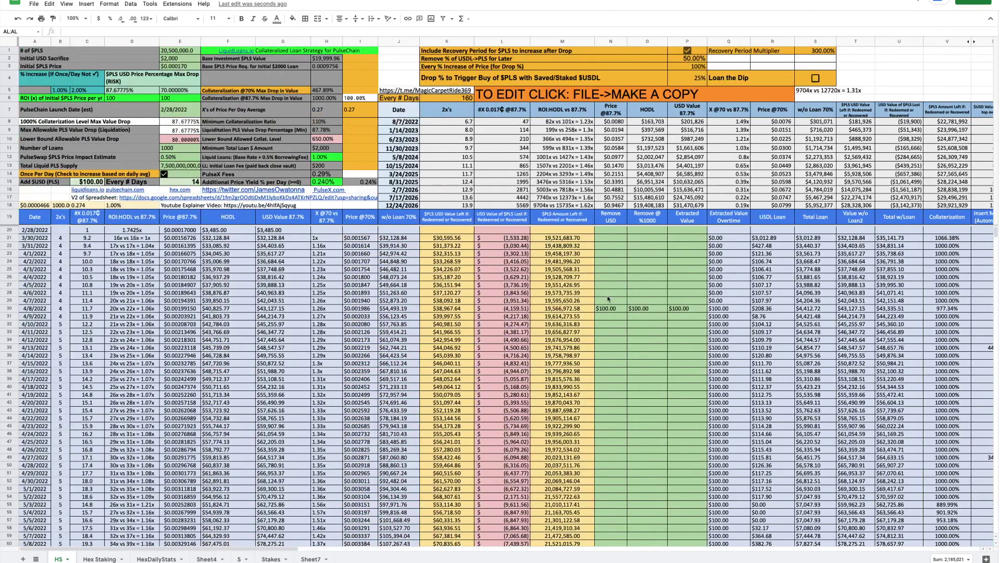
scroll(570, 229, right, 3)
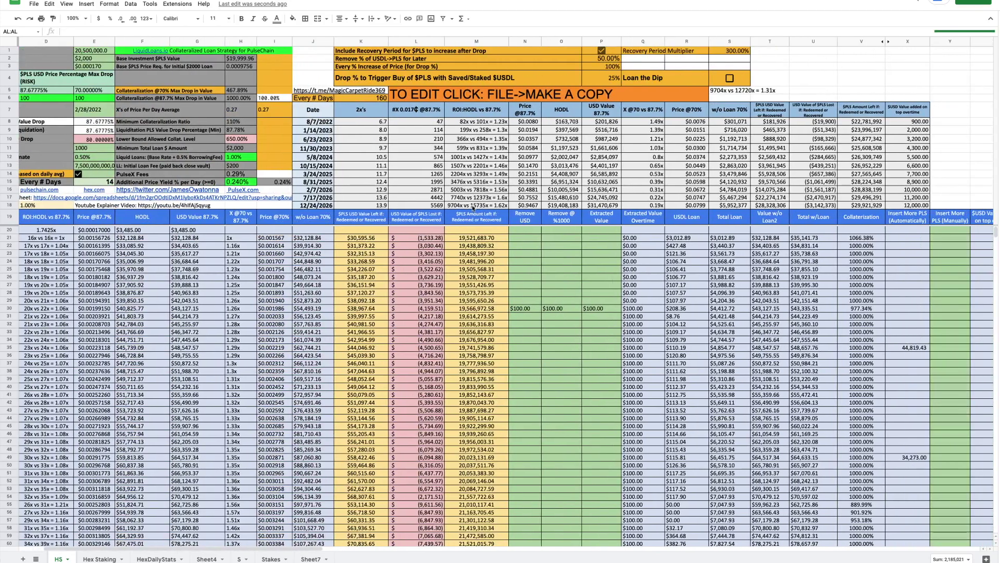
Review the M18 VLOOKUP formula and the S5 note, then tick Loan the Dip
click(473, 206)
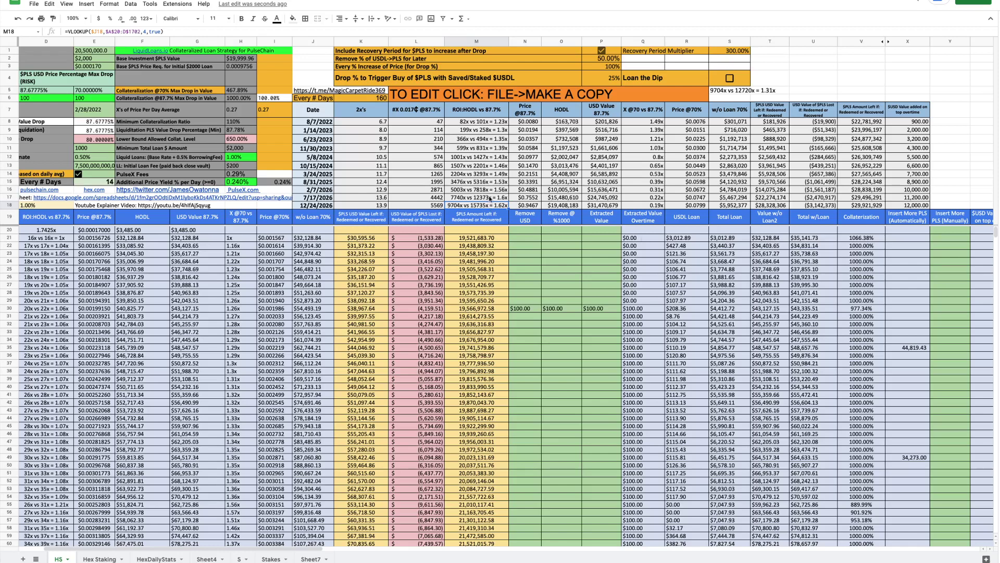
click(744, 91)
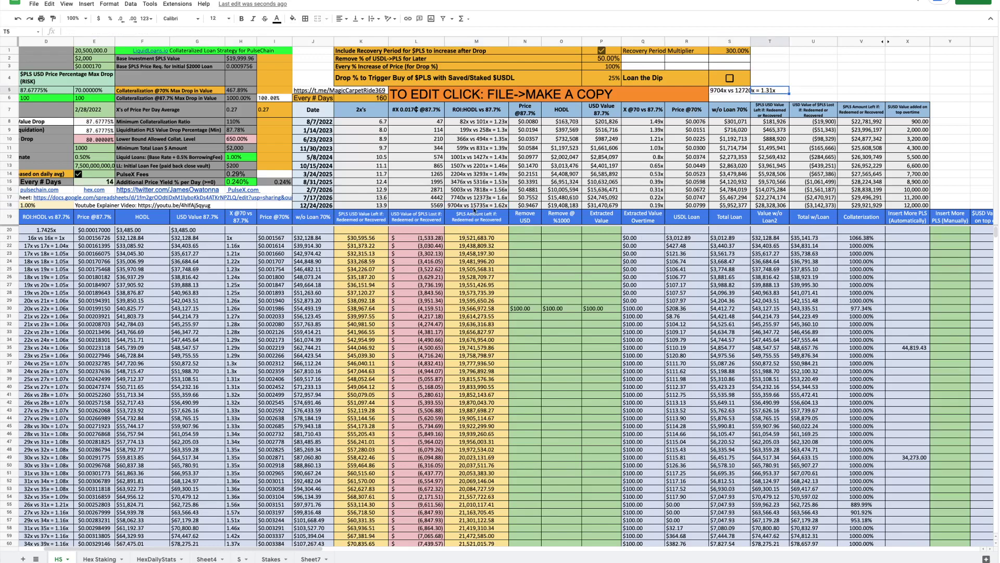
click(473, 206)
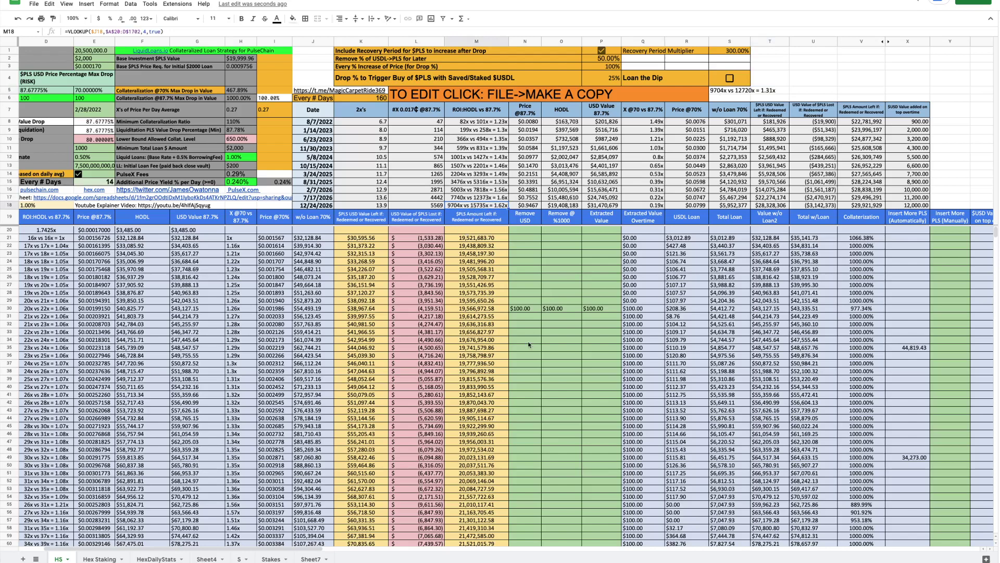
click(730, 79)
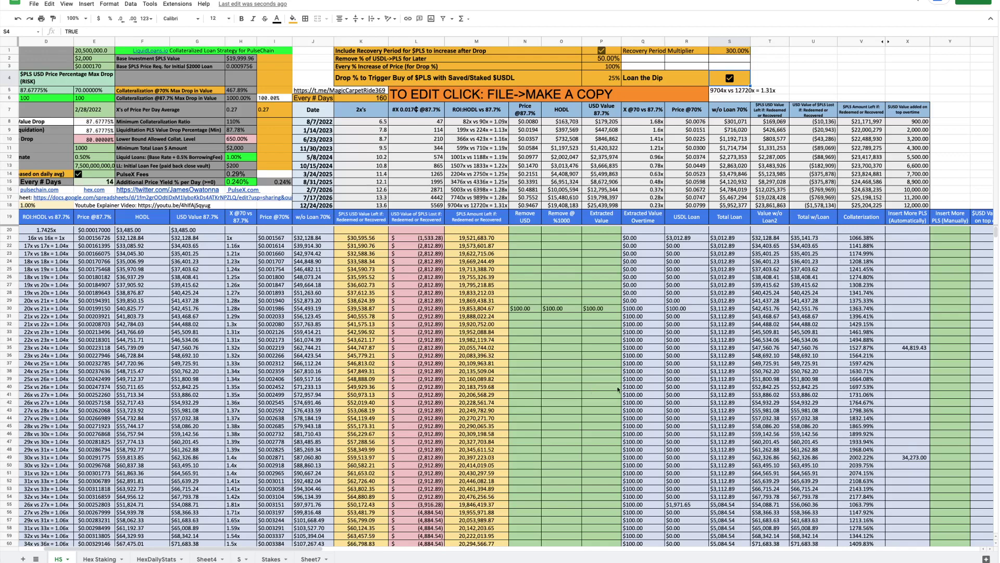
scroll(618, 390, left, 3)
scroll(618, 389, right, 10)
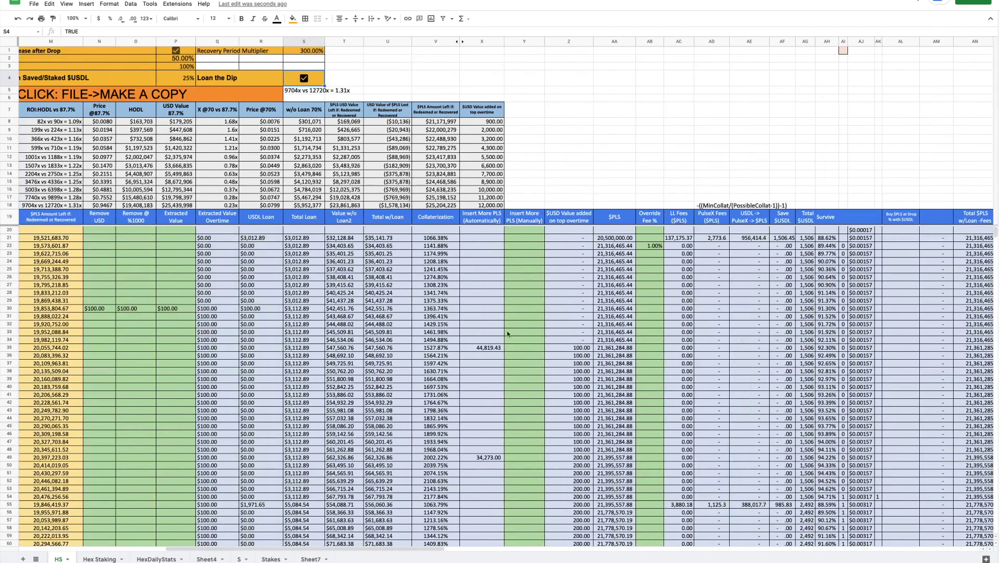
click(431, 40)
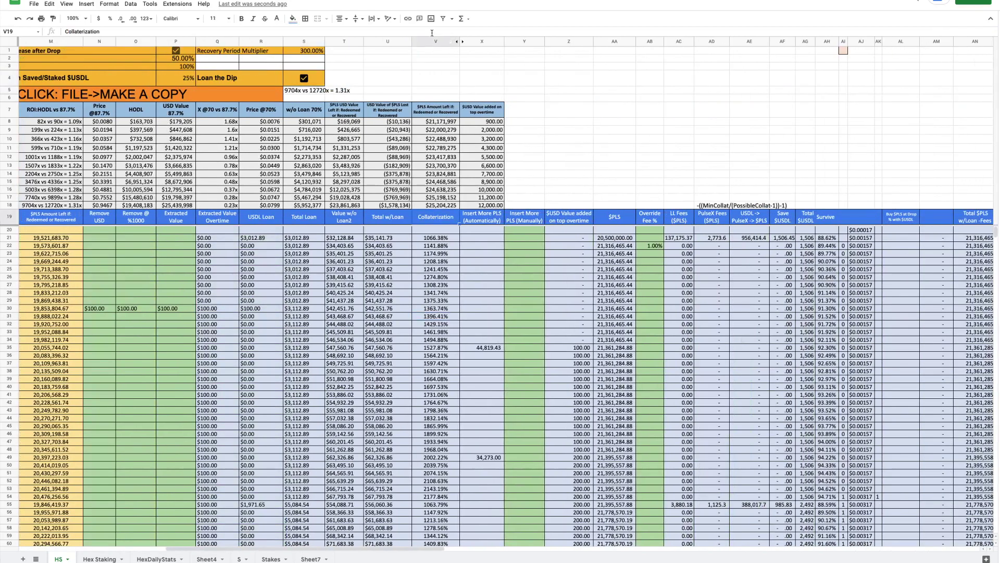
click(430, 239)
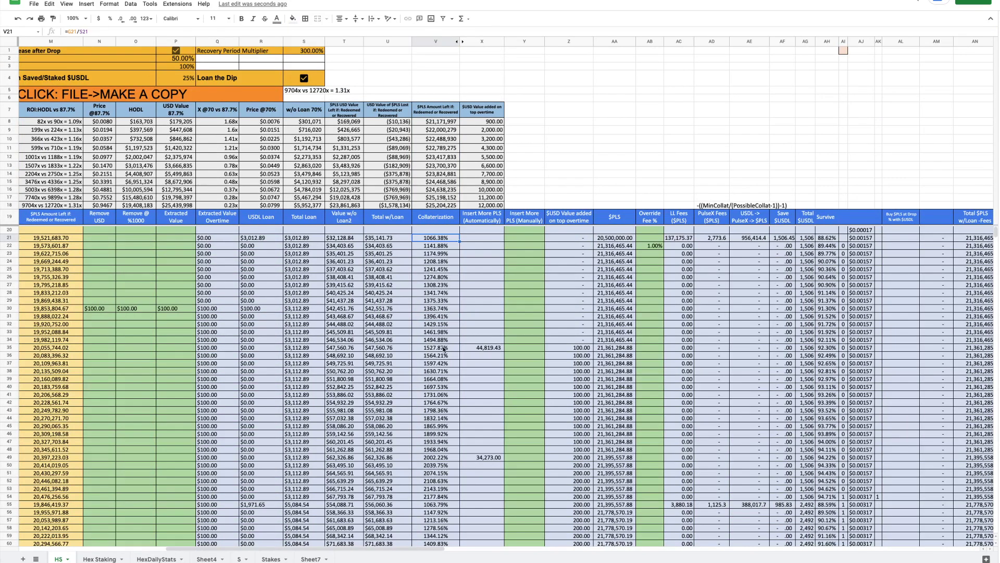
click(444, 349)
click(438, 505)
click(444, 489)
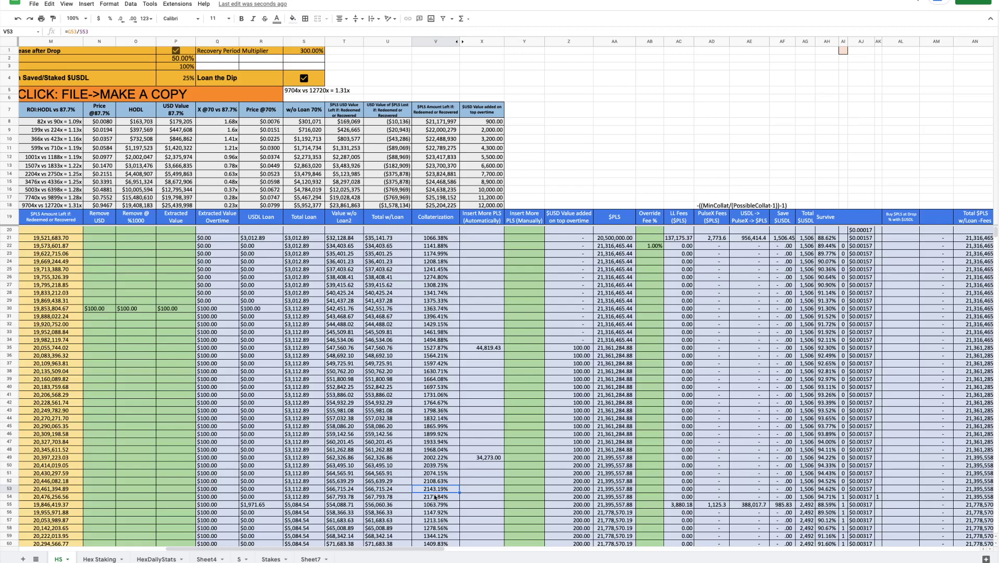
click(436, 497)
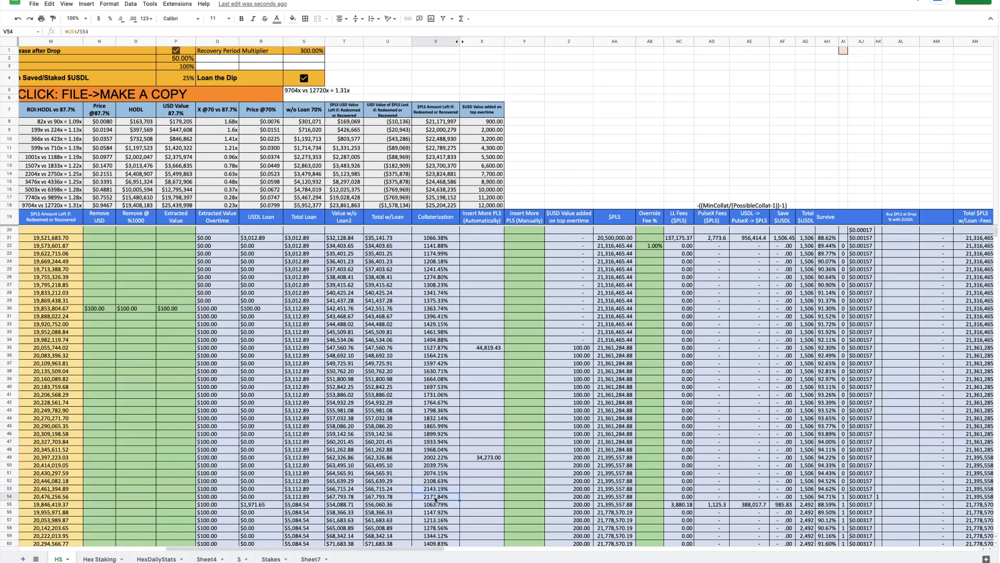
click(256, 504)
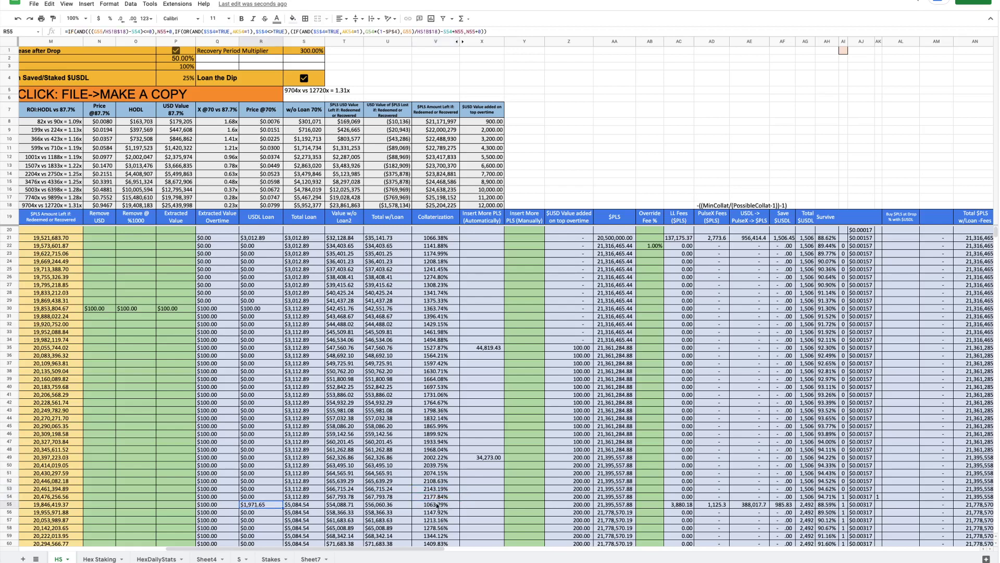
click(436, 505)
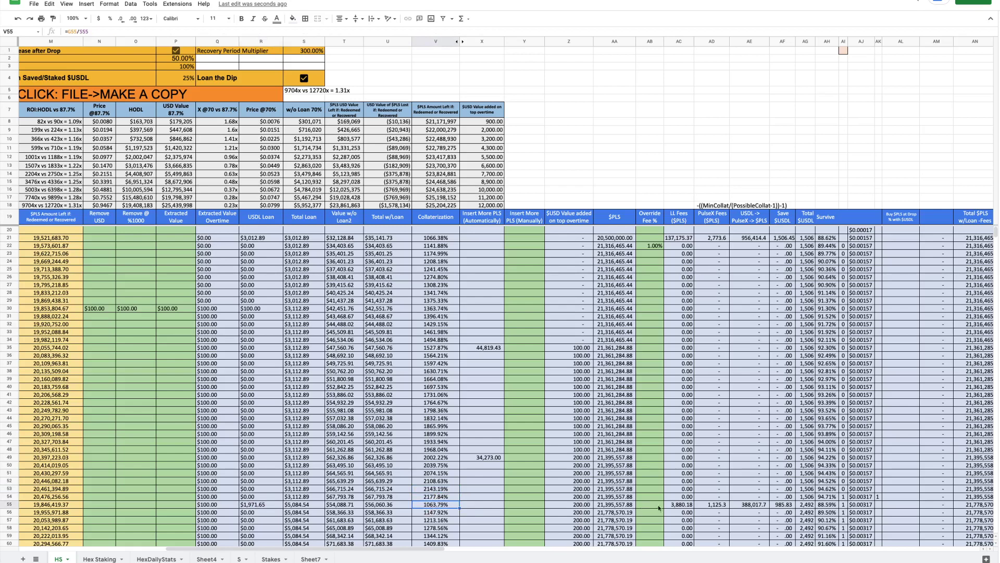
click(430, 270)
drag(430, 275, 429, 500)
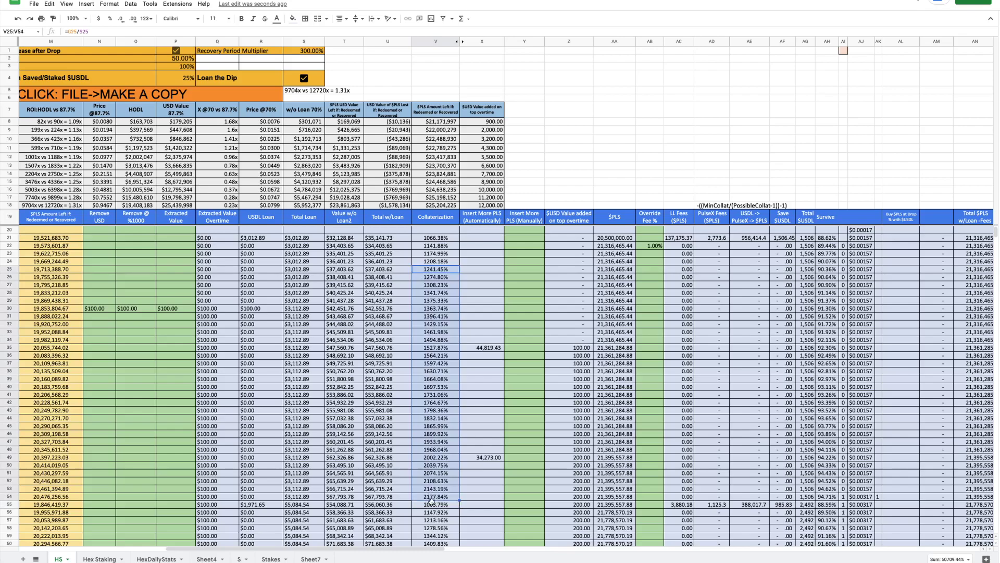
click(431, 503)
click(432, 497)
scroll(432, 499, left, 10)
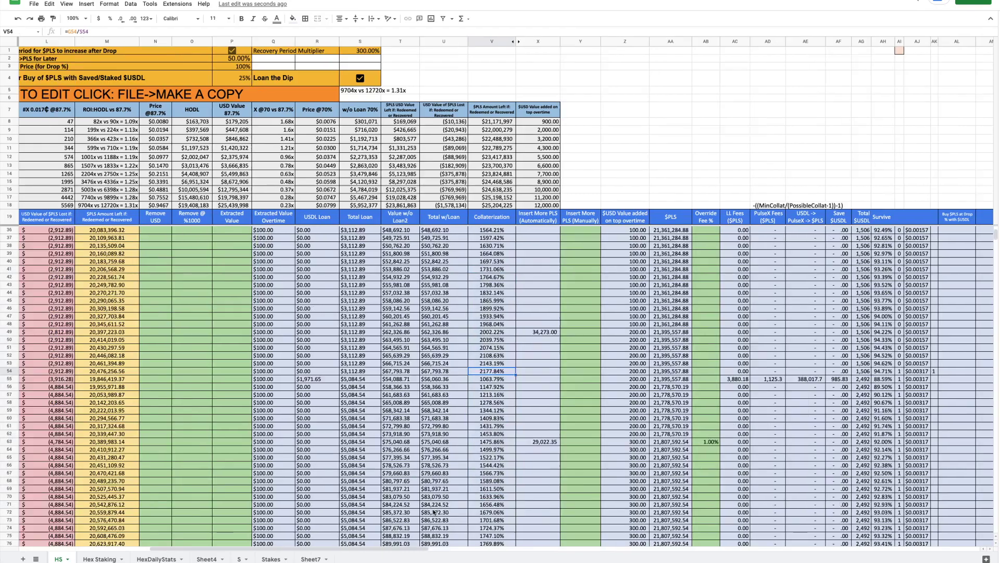
scroll(432, 505, down, 10)
scroll(433, 512, right, 5)
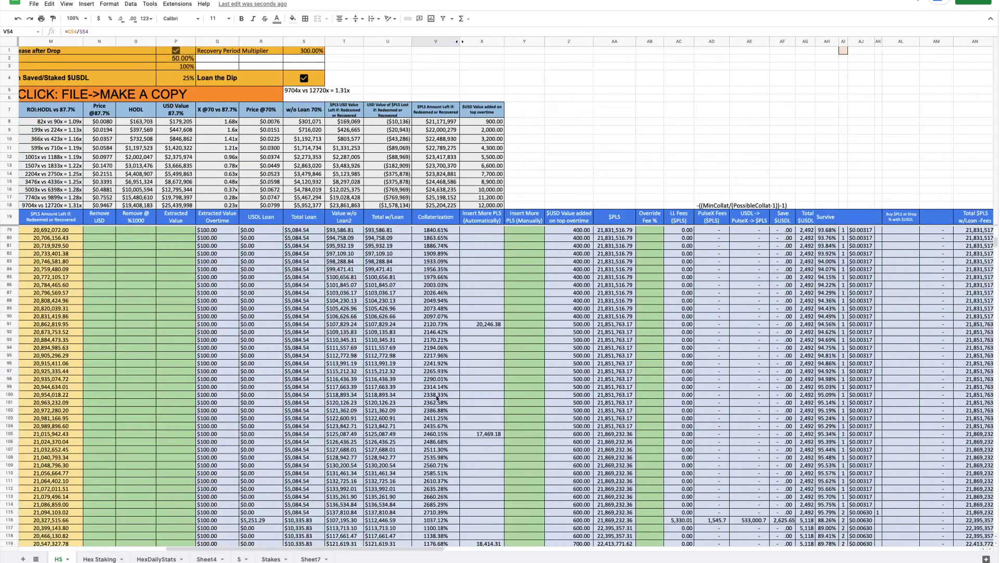
scroll(436, 397, down, 5)
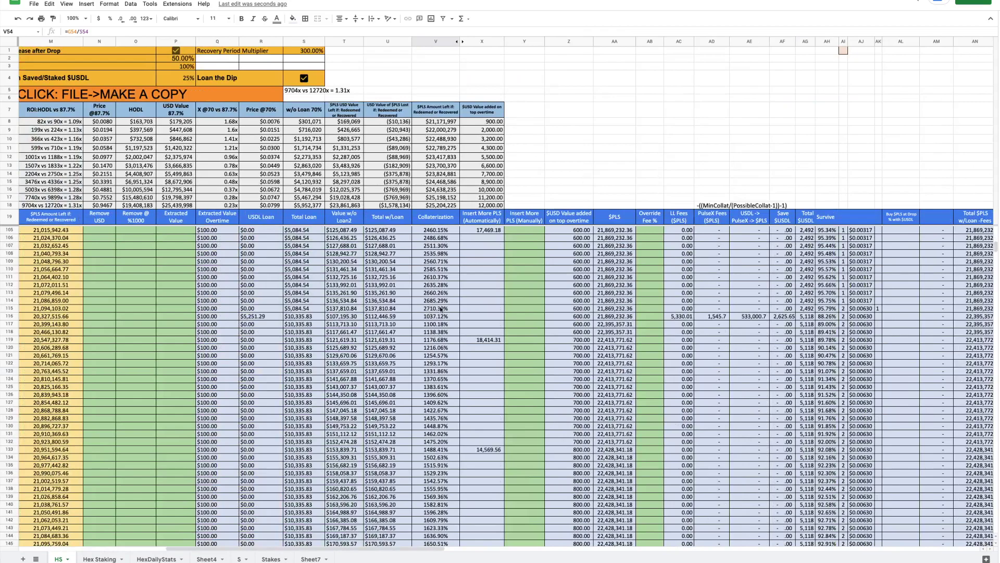
click(441, 309)
scroll(444, 332, down, 8)
scroll(444, 332, down, 8)
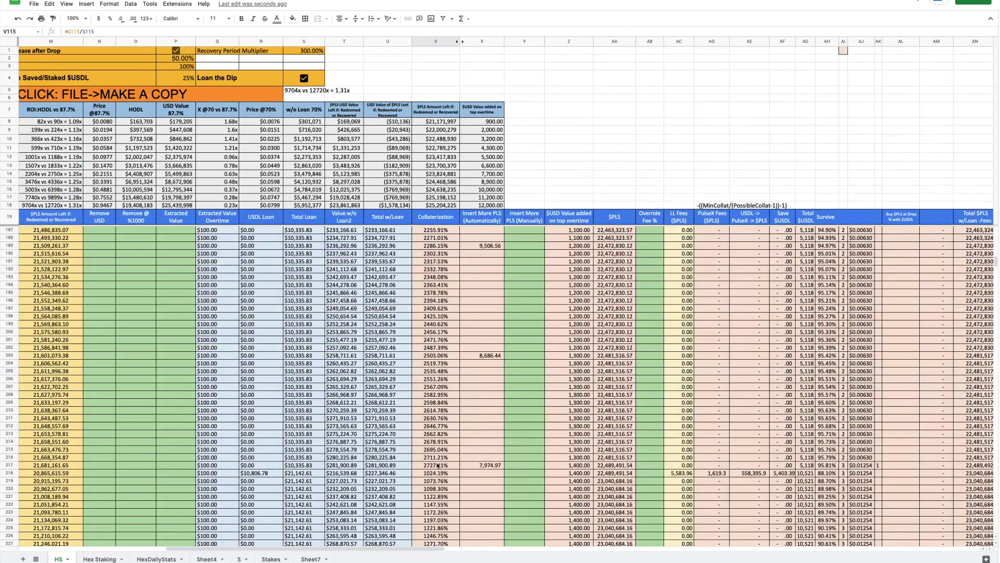
click(439, 465)
scroll(452, 331, up, 20)
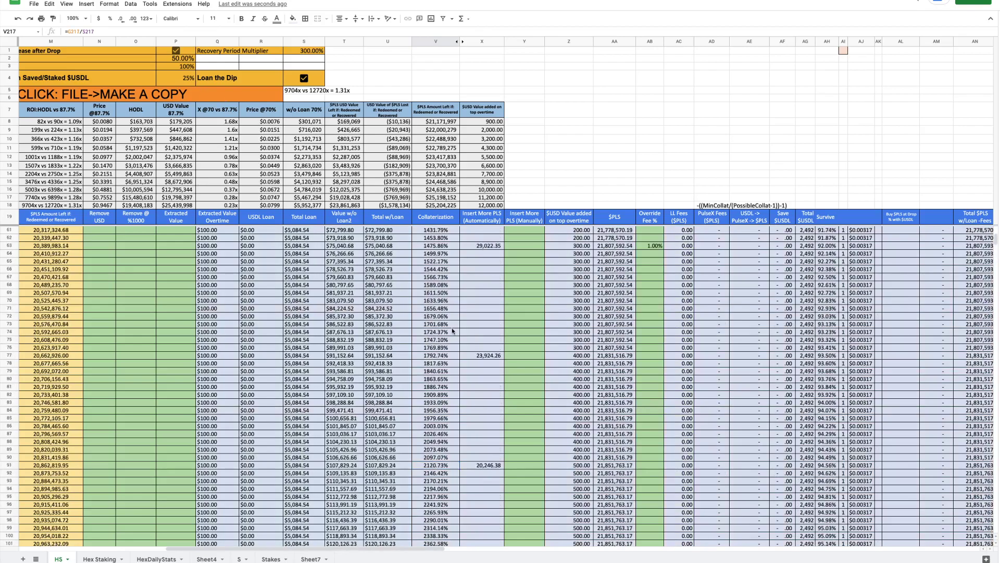
Inspect the Survive column, row 55 and the survive formula in AH54
scroll(452, 331, up, 6)
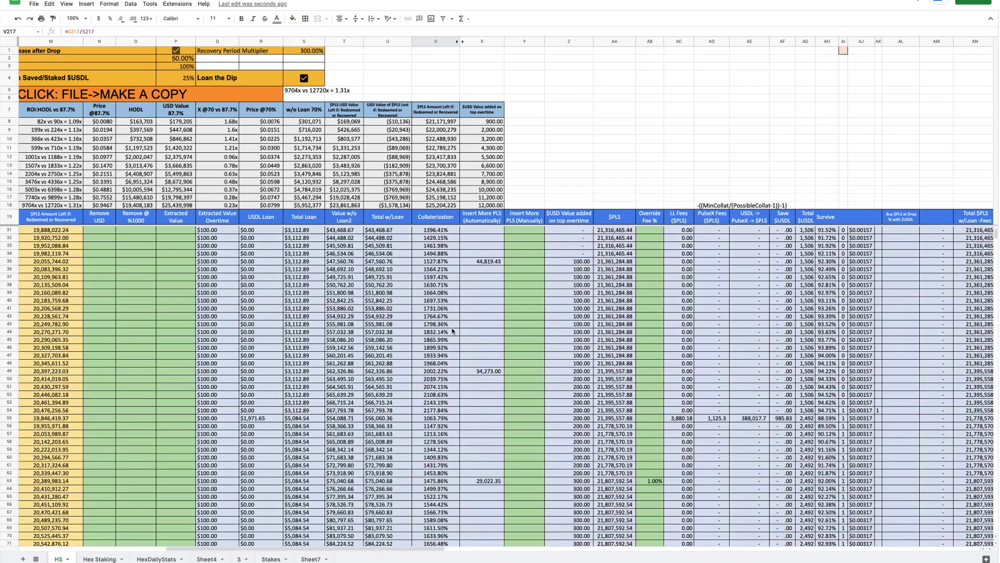
scroll(452, 331, up, 4)
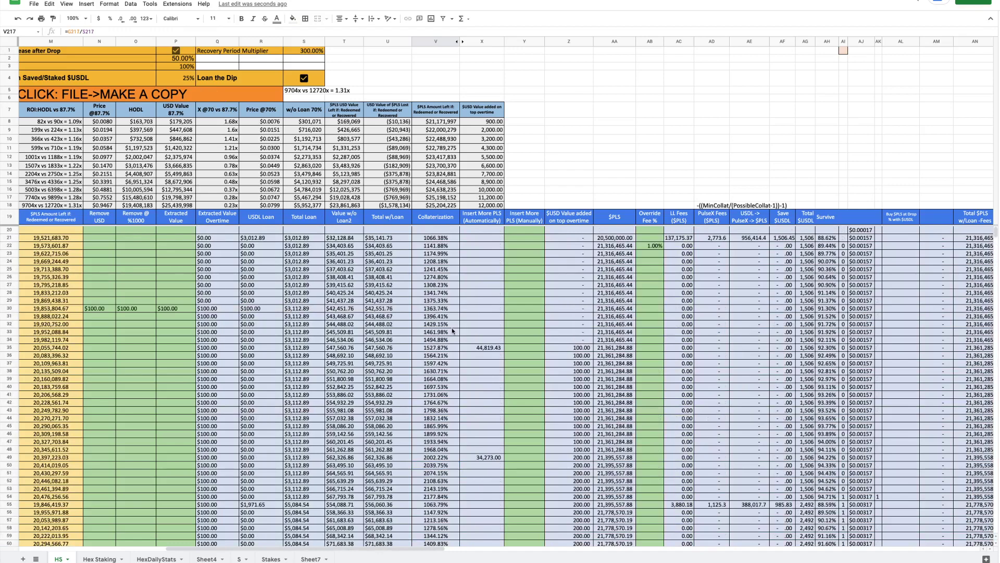
click(840, 215)
click(827, 42)
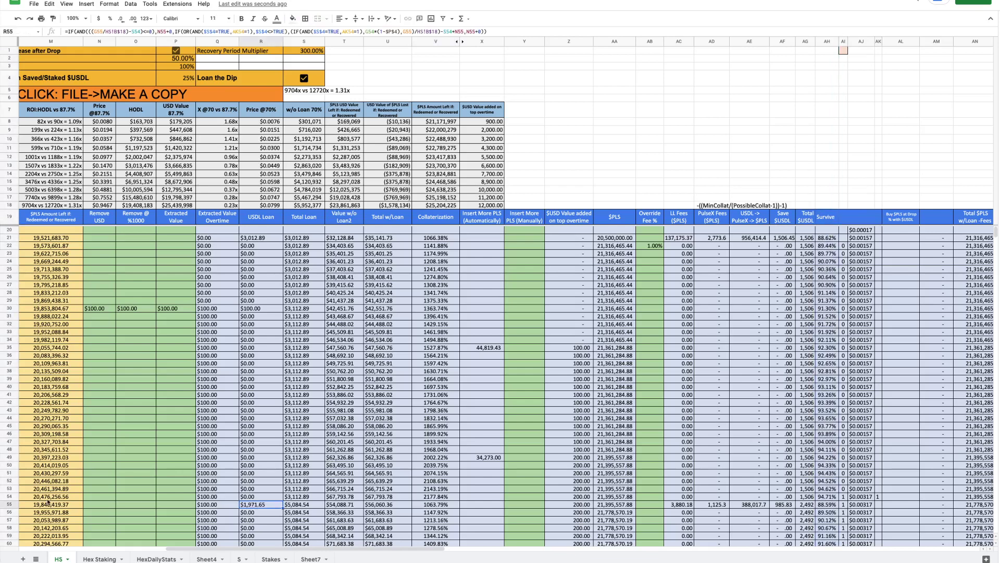
click(10, 505)
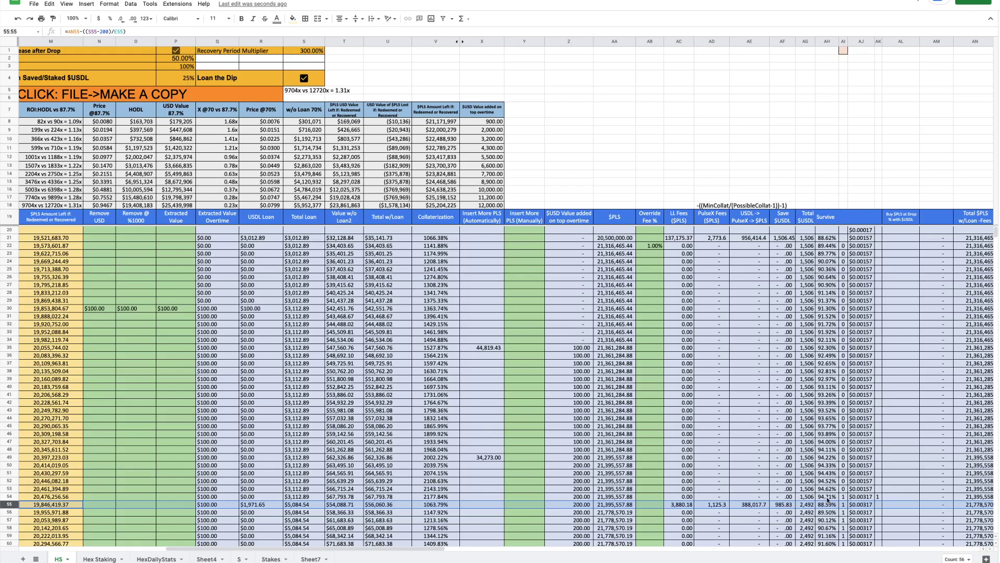
click(828, 497)
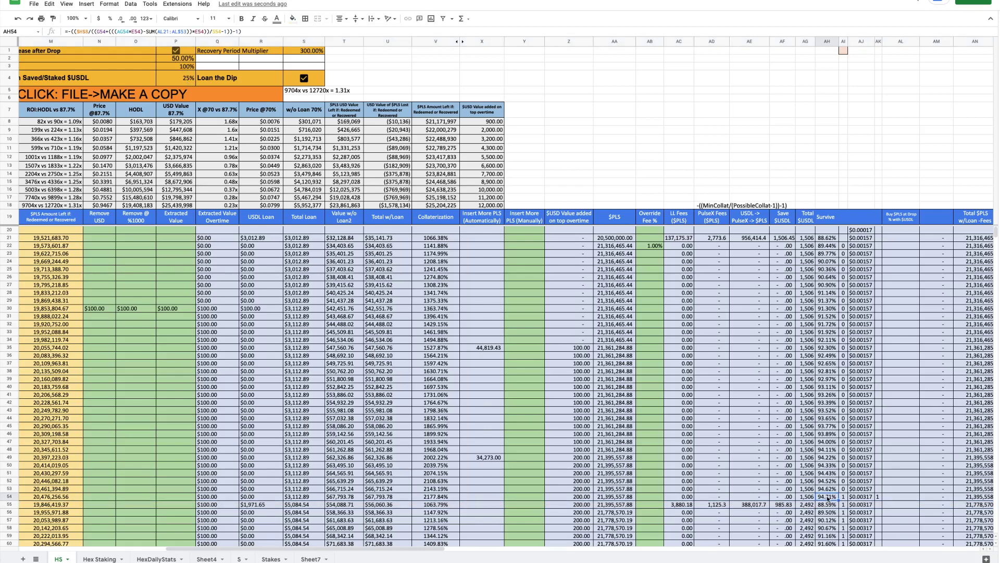
Change the dip-buy drop trigger in P4 from 25% to 50% and switch to Sheet7
click(180, 81)
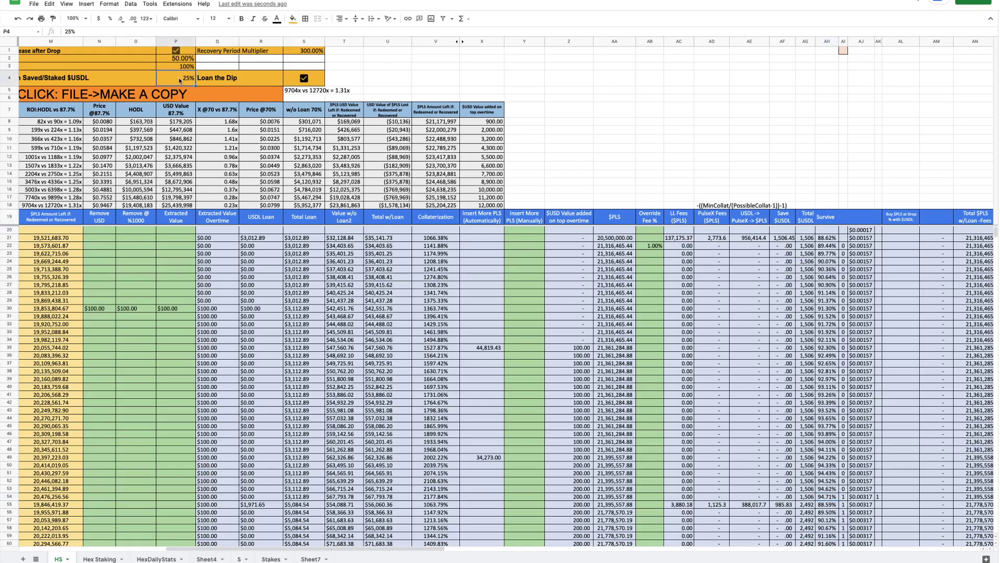
text(50)
key(Return)
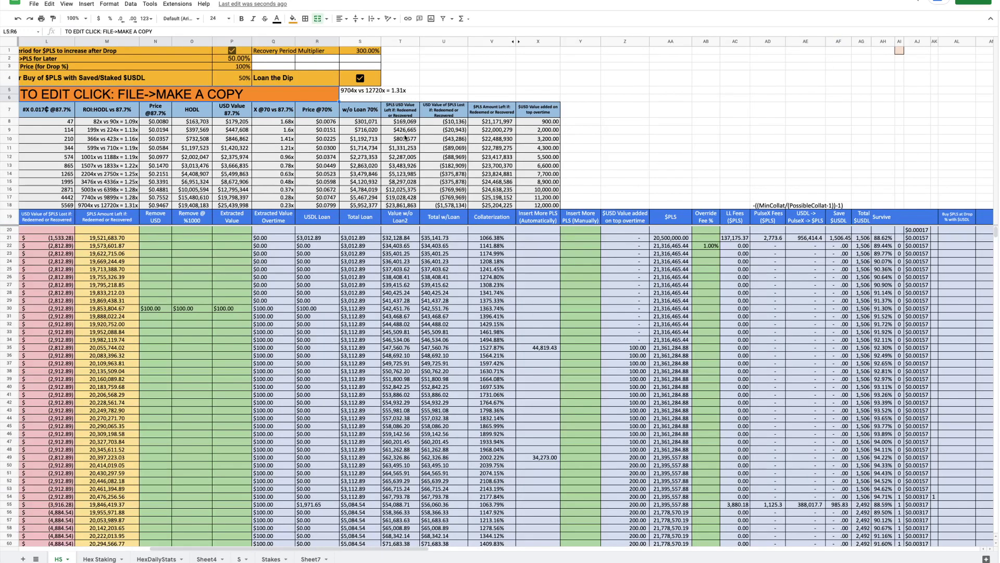
scroll(695, 319, right, 6)
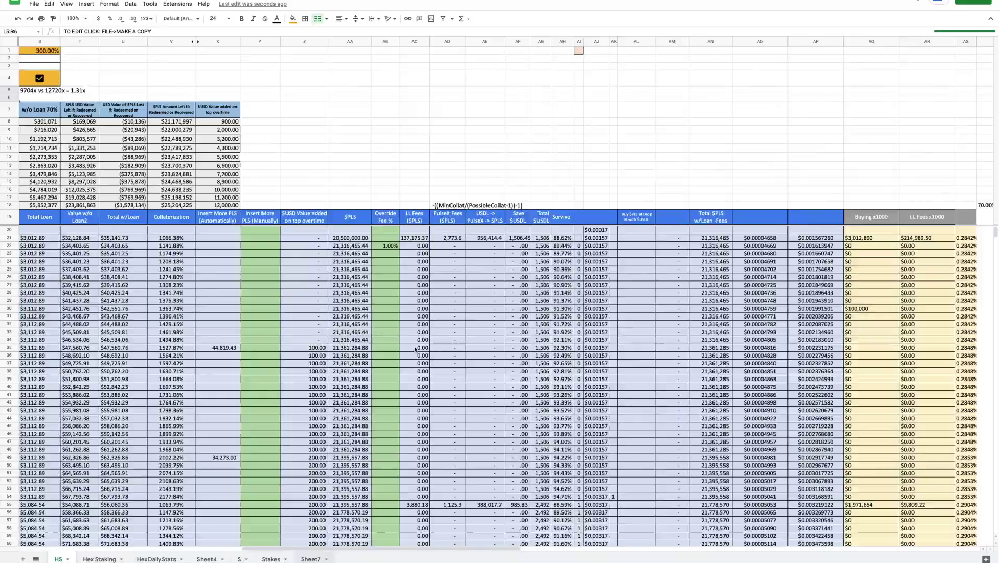
click(311, 558)
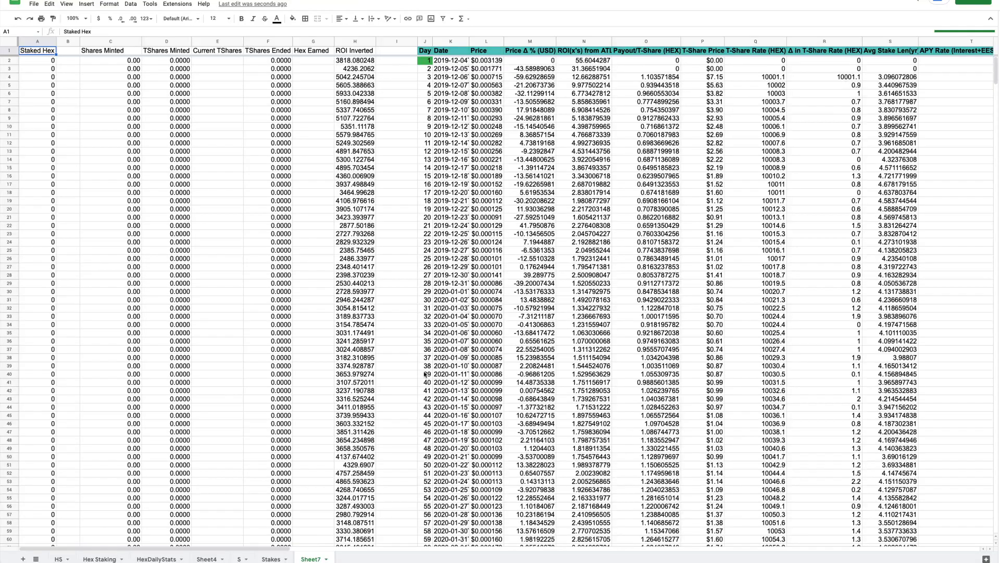
click(268, 559)
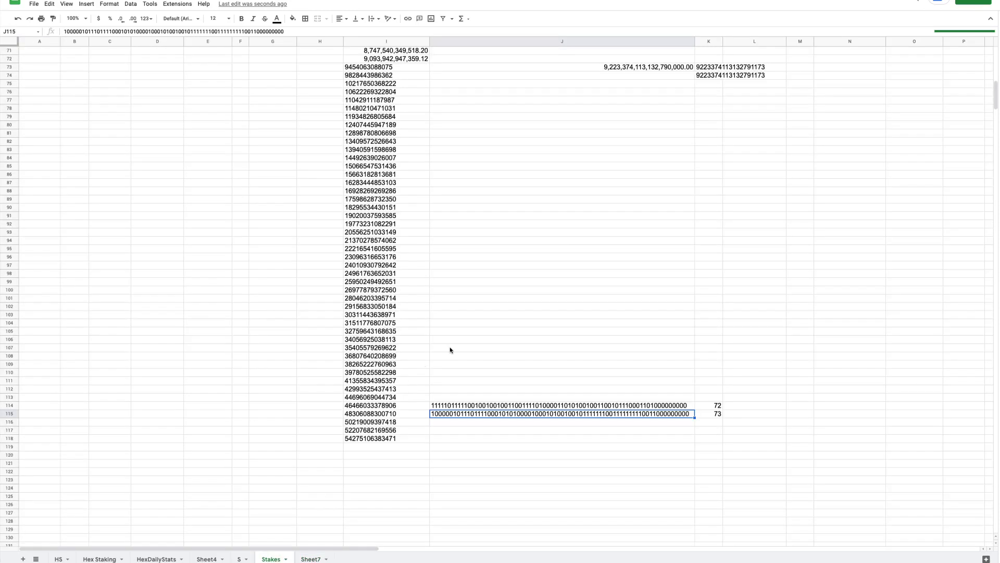
scroll(460, 288, up, 3)
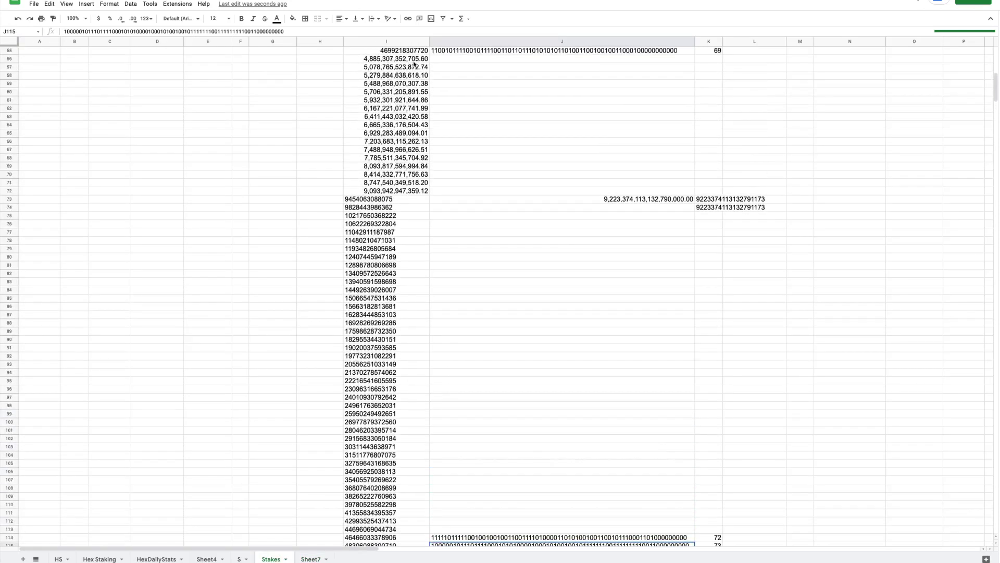
scroll(415, 64, up, 4)
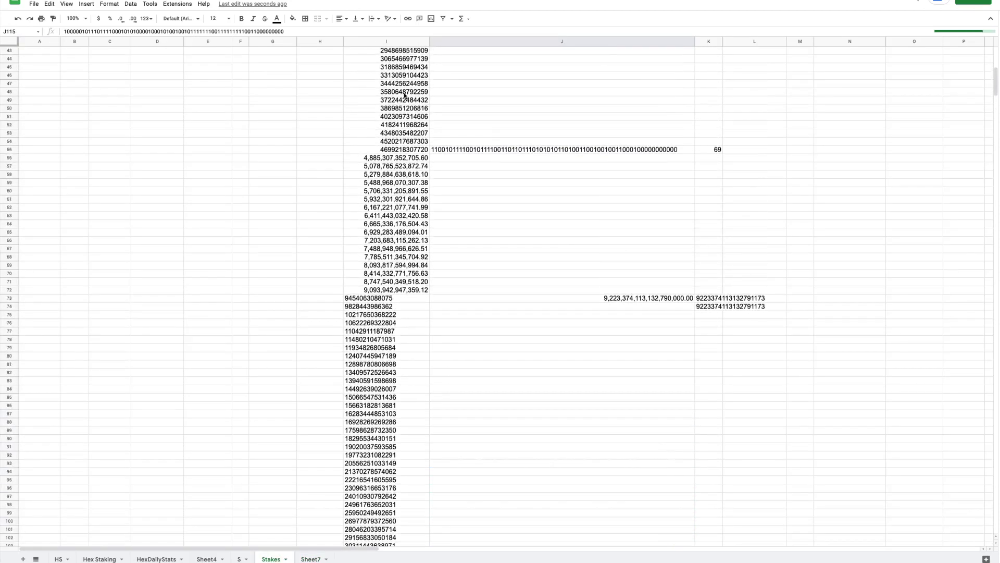
scroll(413, 77, up, 10)
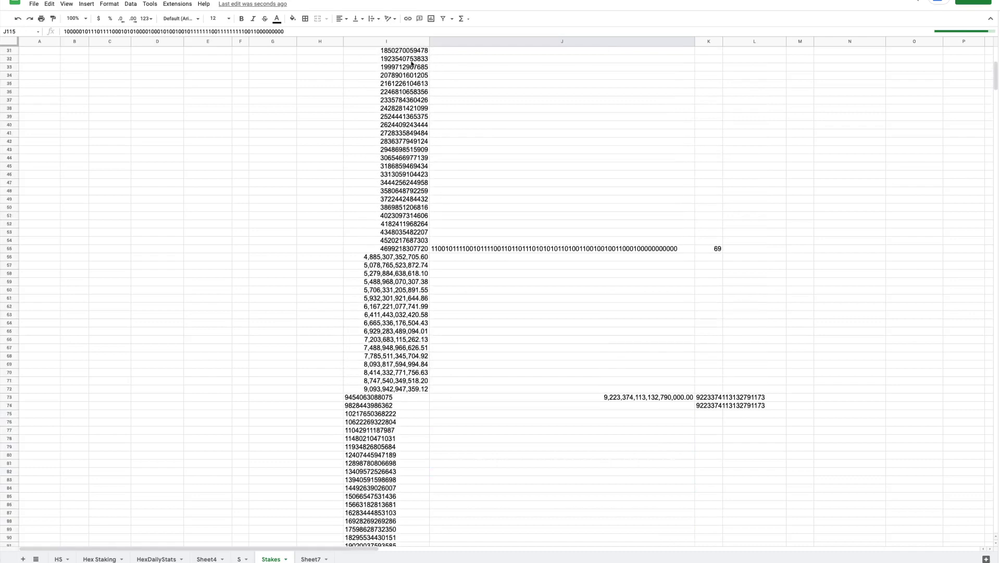
scroll(412, 62, up, 4)
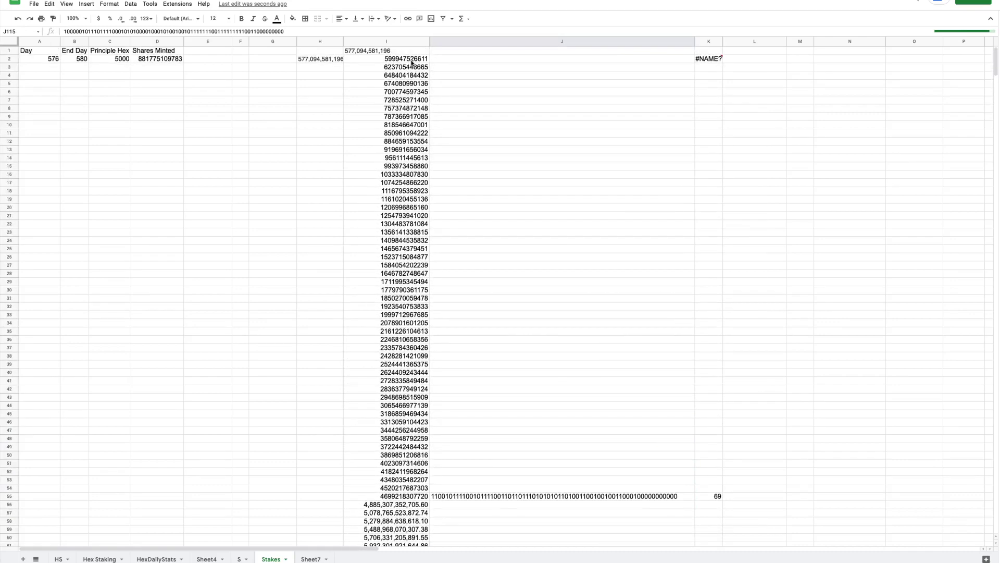
click(346, 51)
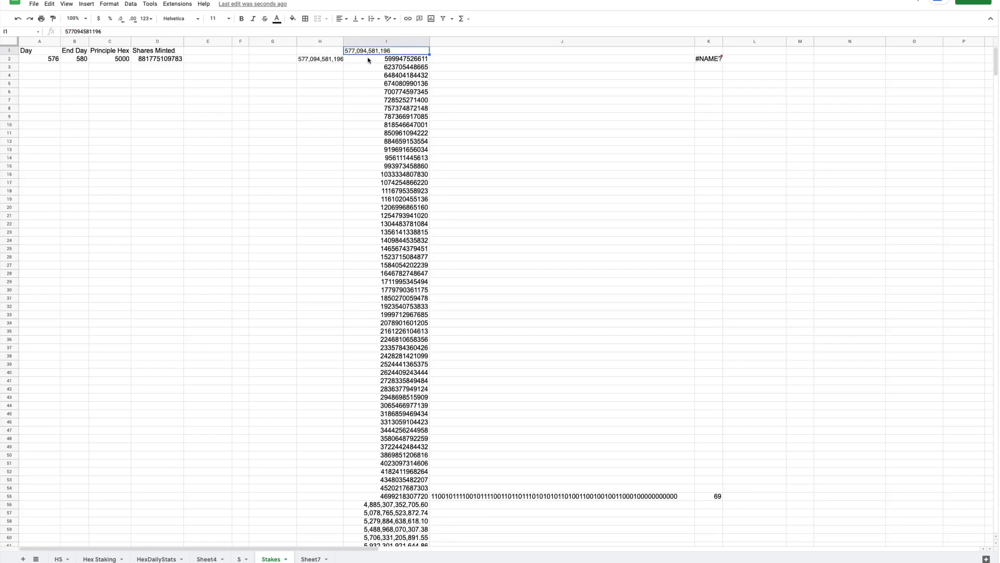
double_click(394, 50)
key(Escape)
click(397, 60)
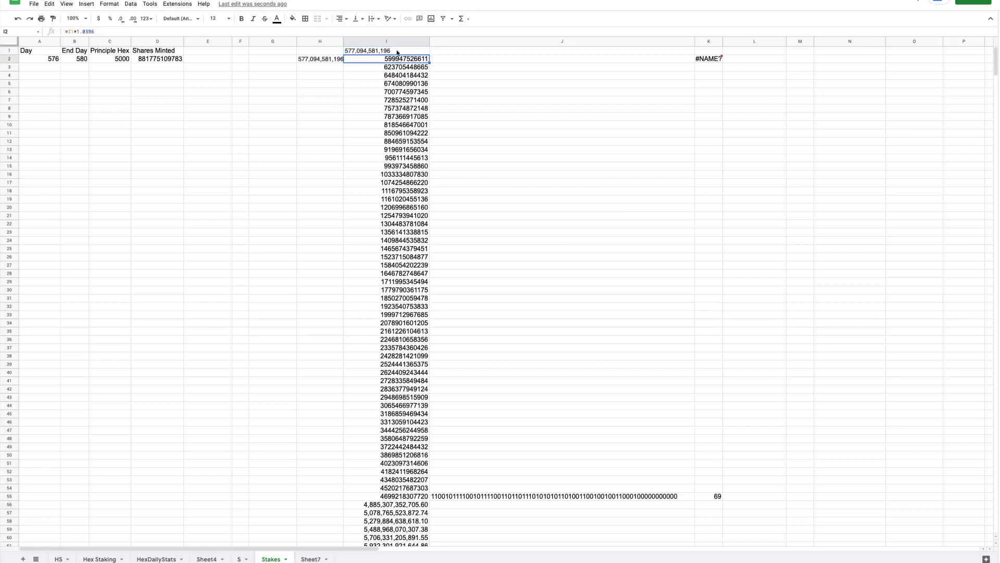
key(Down)
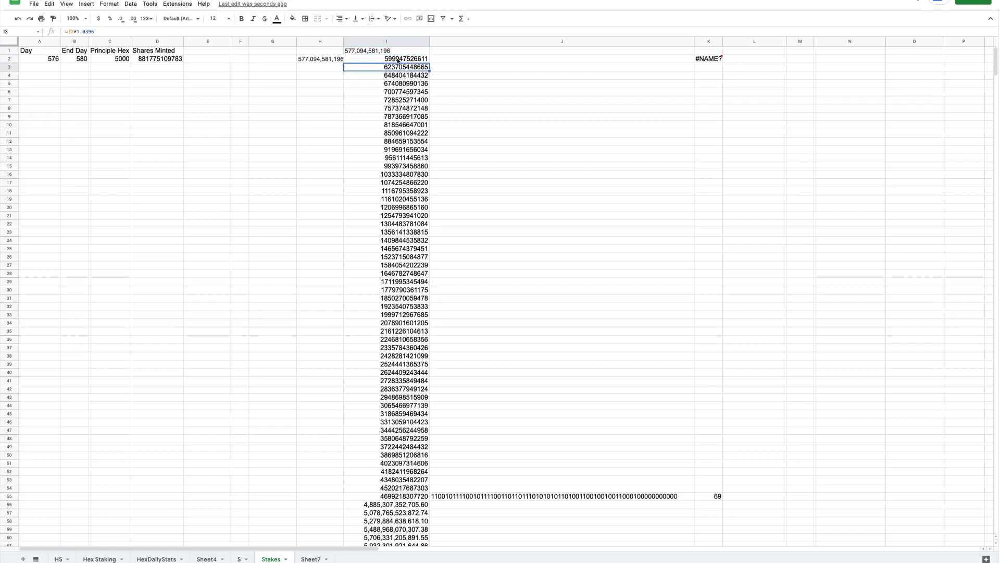
click(397, 60)
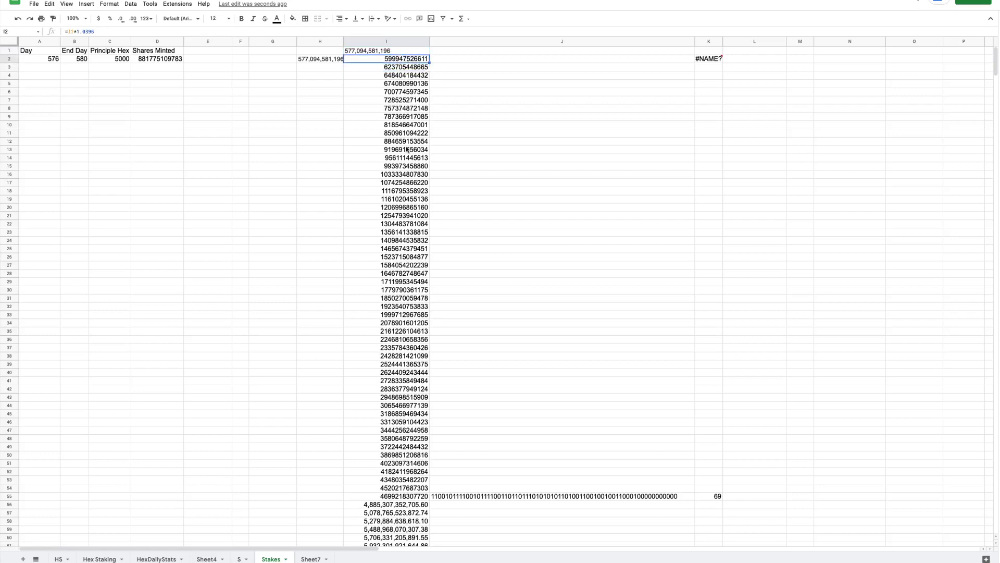
click(406, 69)
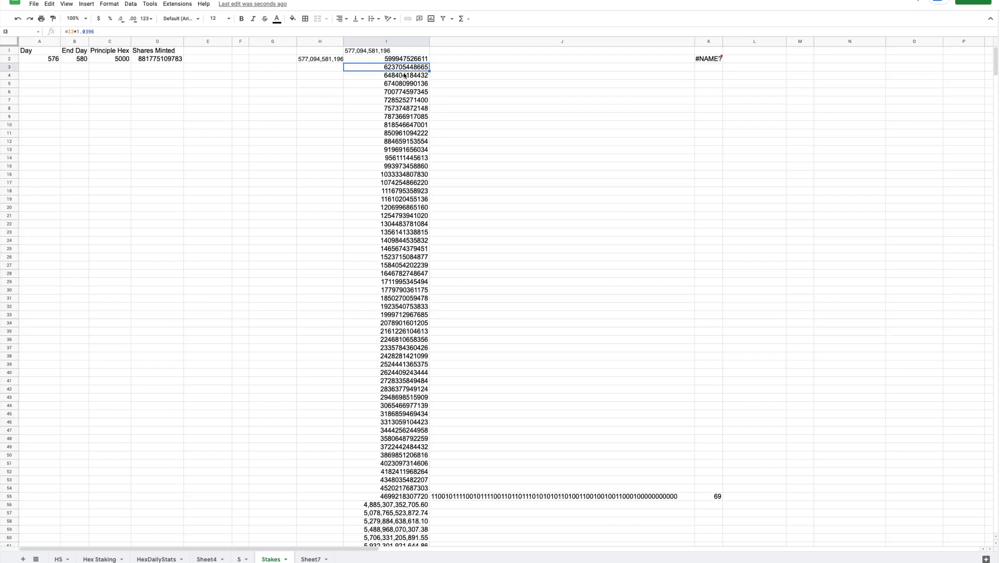
click(405, 77)
click(405, 82)
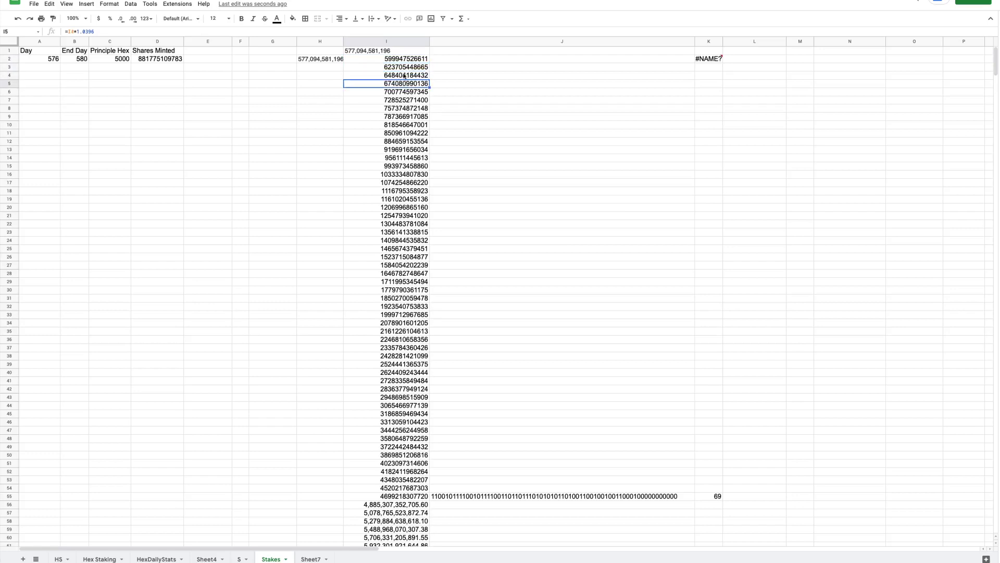
click(401, 94)
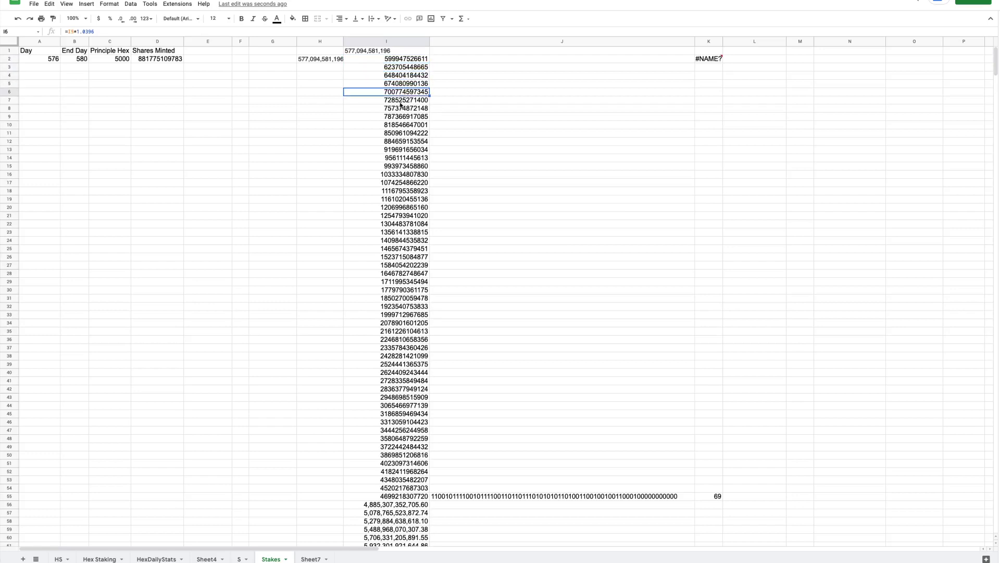
click(400, 101)
click(401, 110)
click(399, 126)
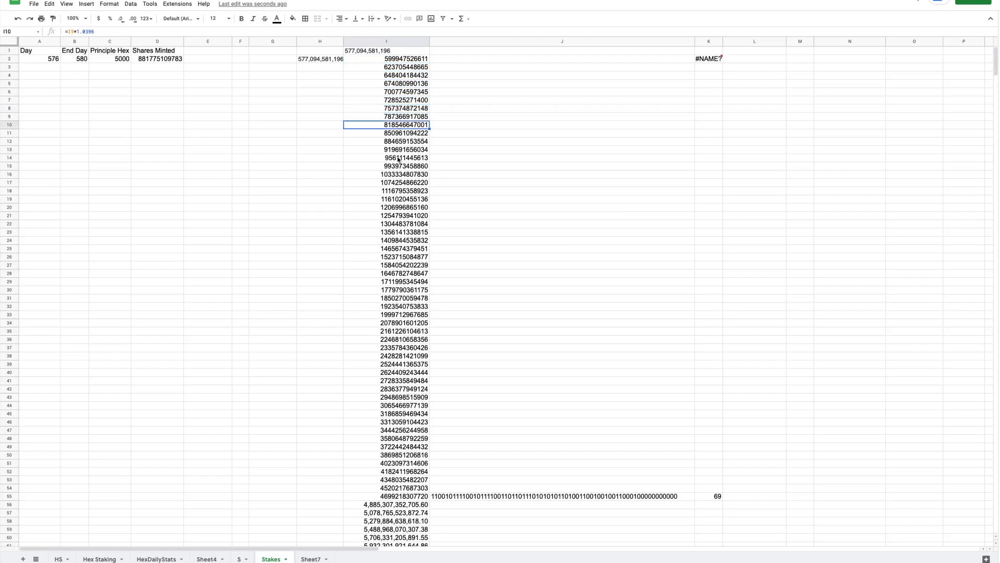
click(396, 176)
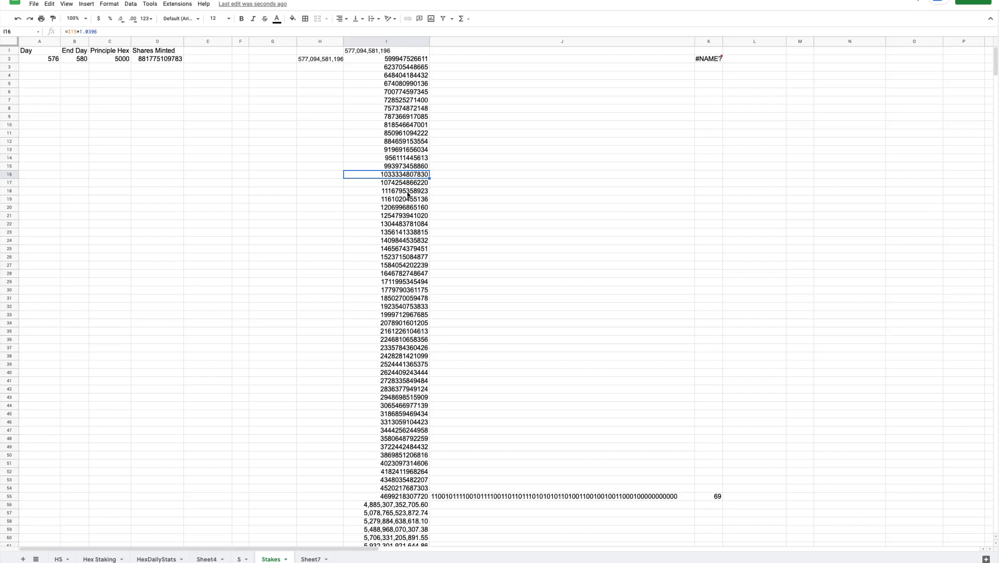
scroll(402, 208, down, 2)
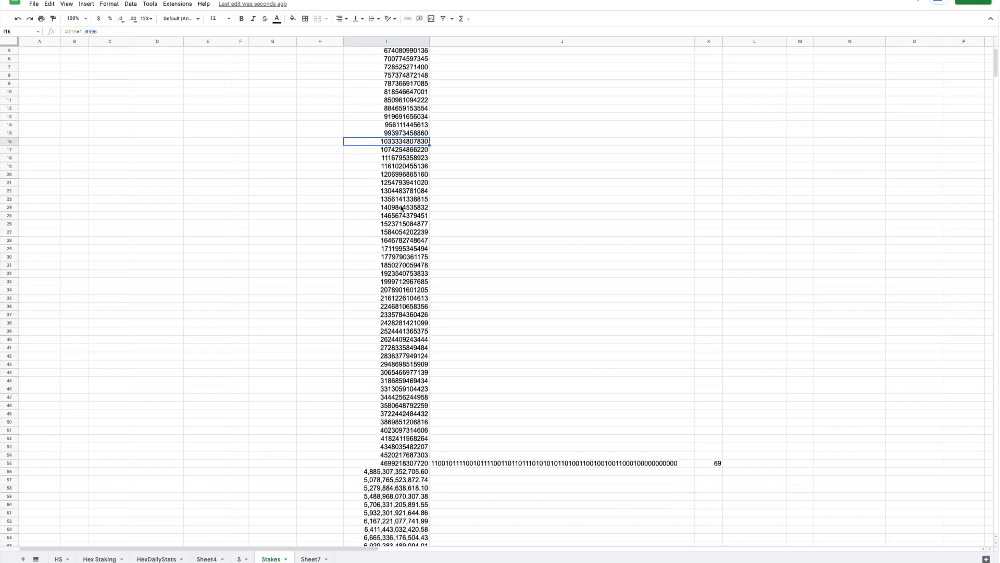
scroll(396, 211, down, 4)
scroll(393, 212, down, 4)
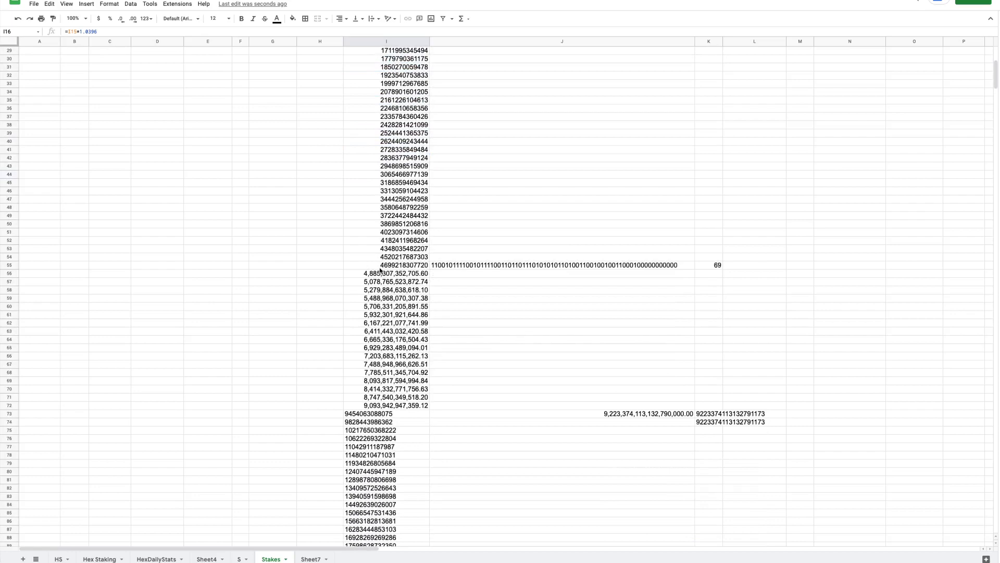
scroll(318, 321, down, 14)
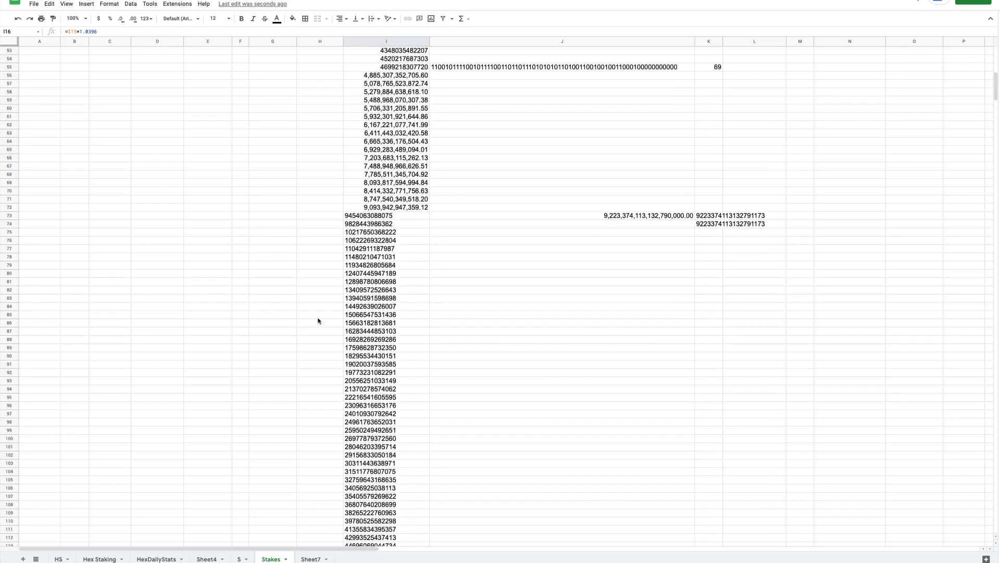
click(377, 398)
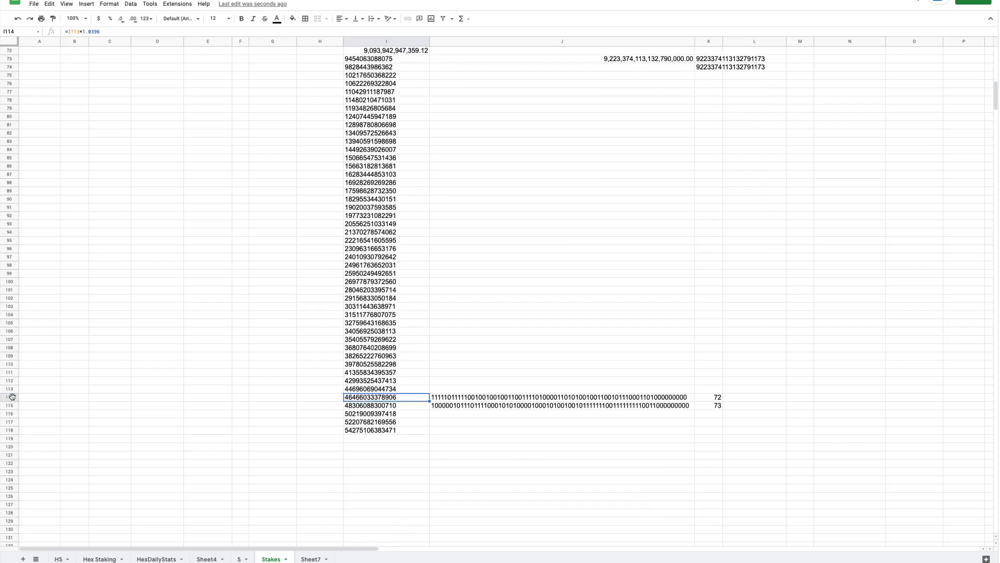
click(13, 398)
click(361, 399)
click(459, 399)
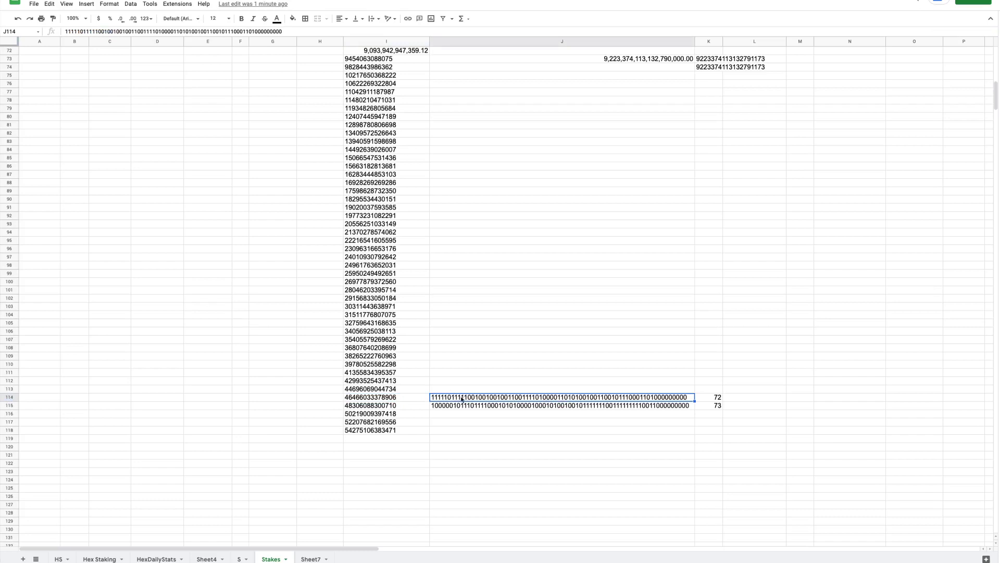
click(368, 399)
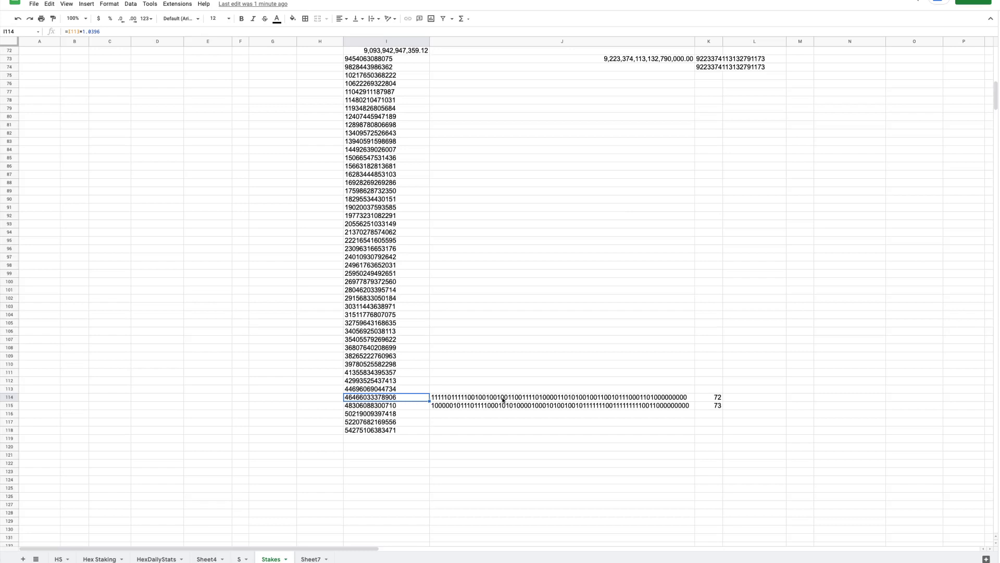
click(713, 400)
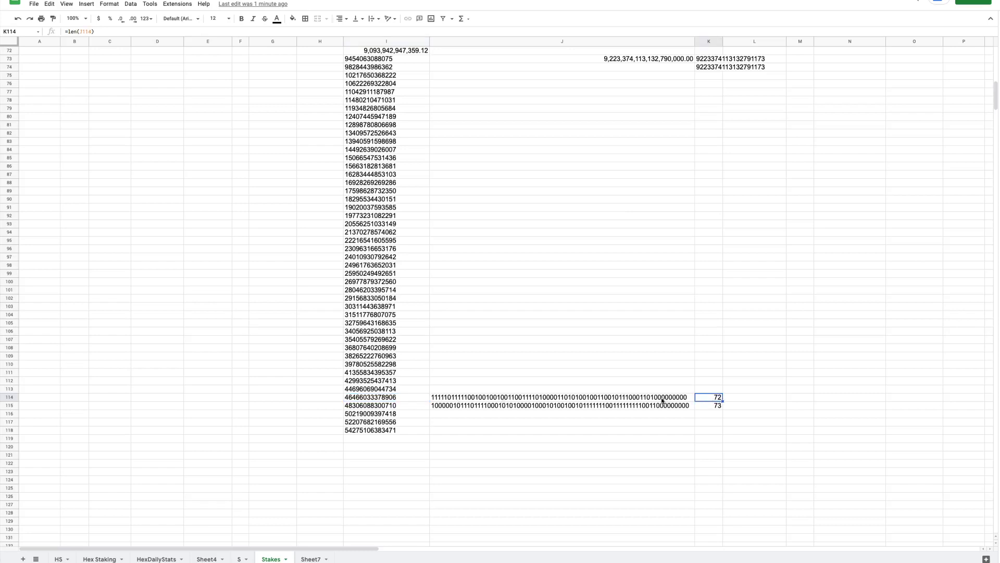
click(600, 398)
click(388, 399)
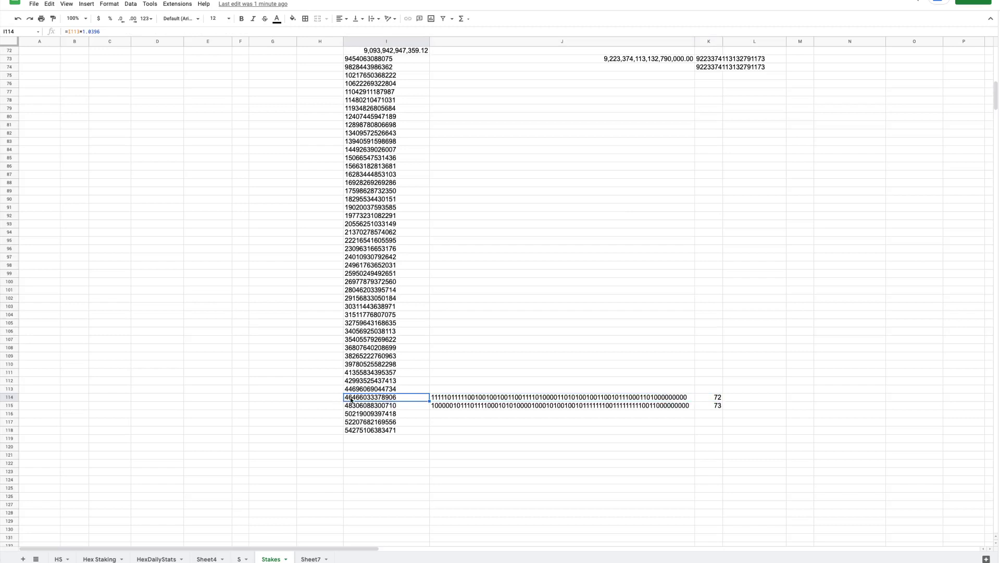
click(377, 407)
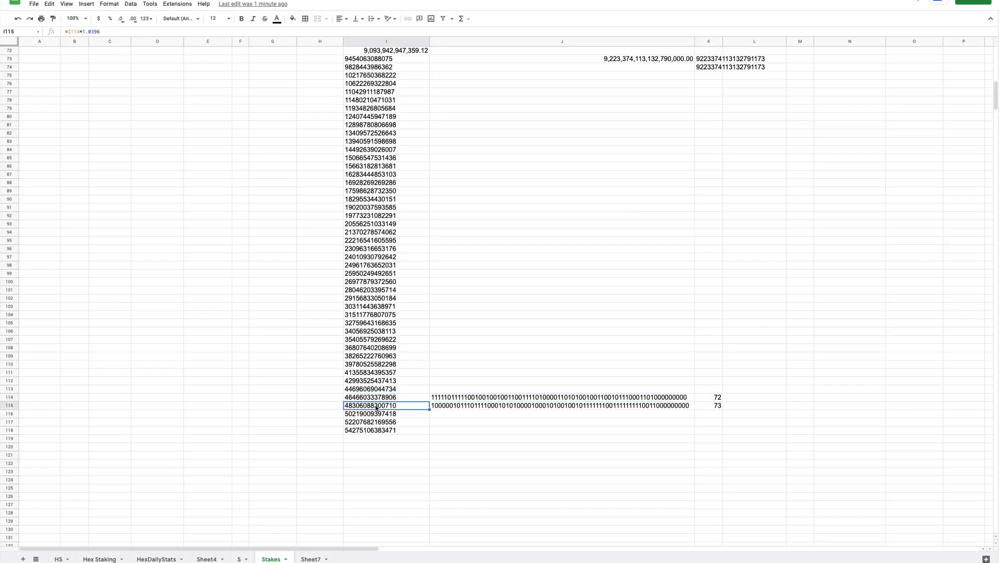
click(452, 408)
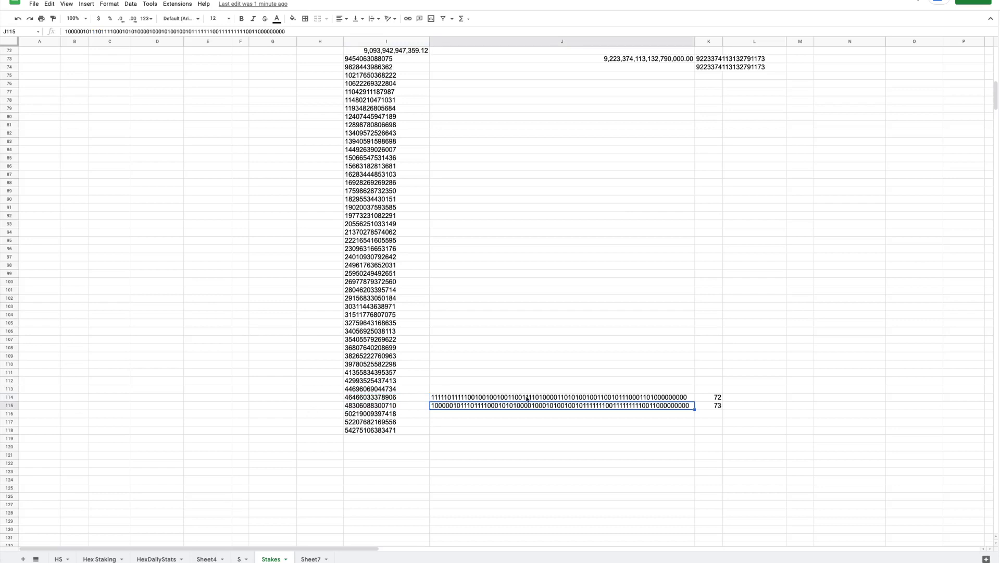
click(10, 405)
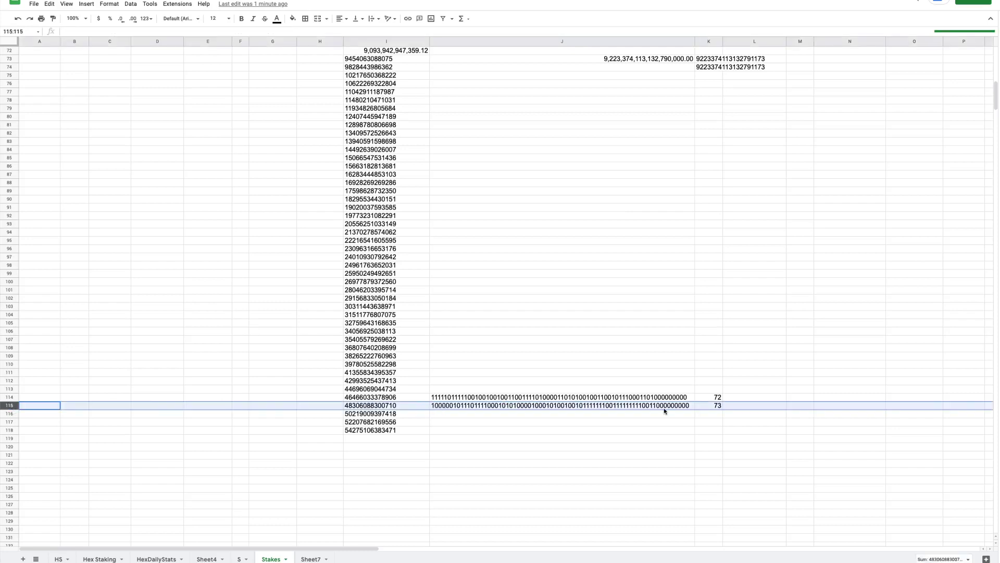
click(709, 407)
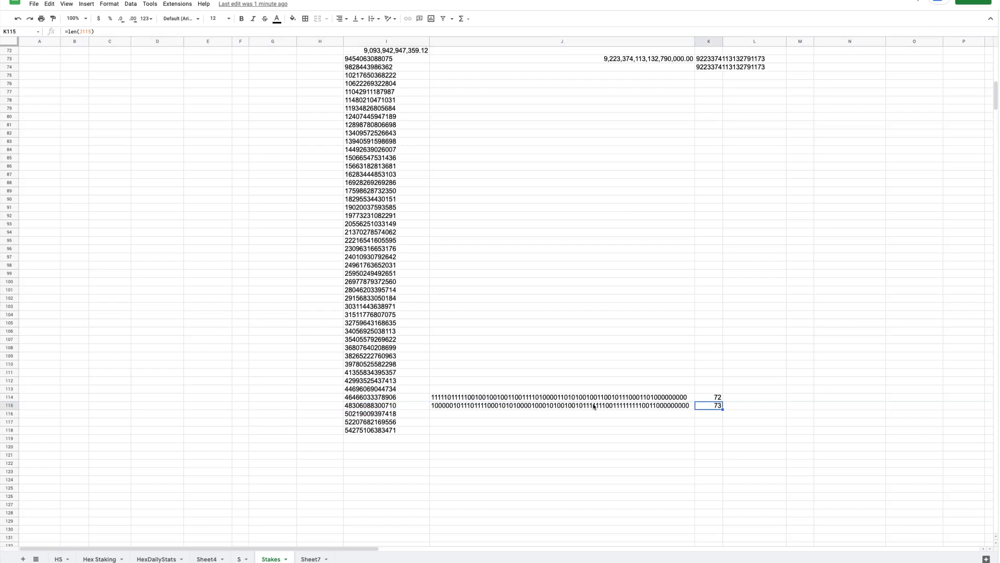
click(672, 397)
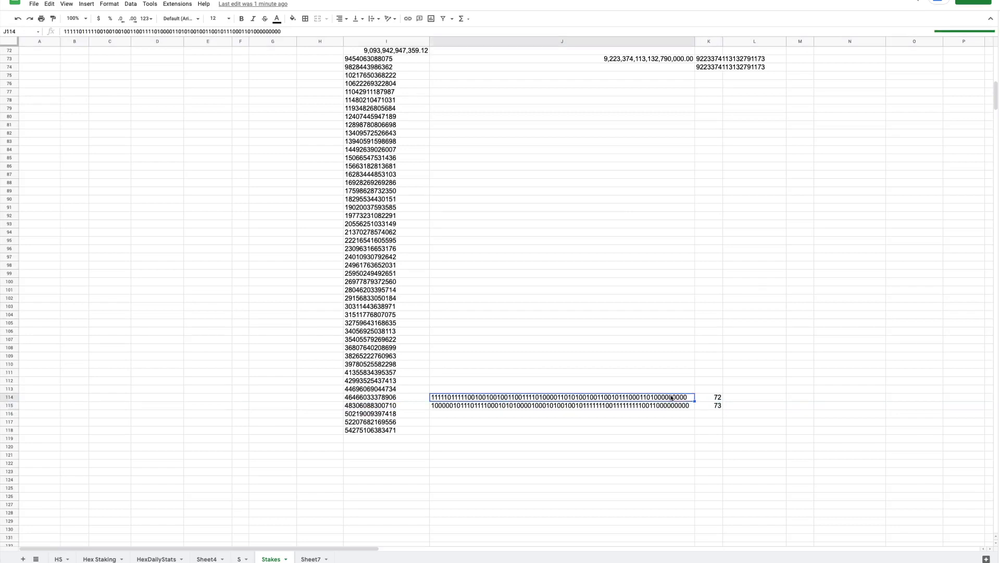
click(705, 405)
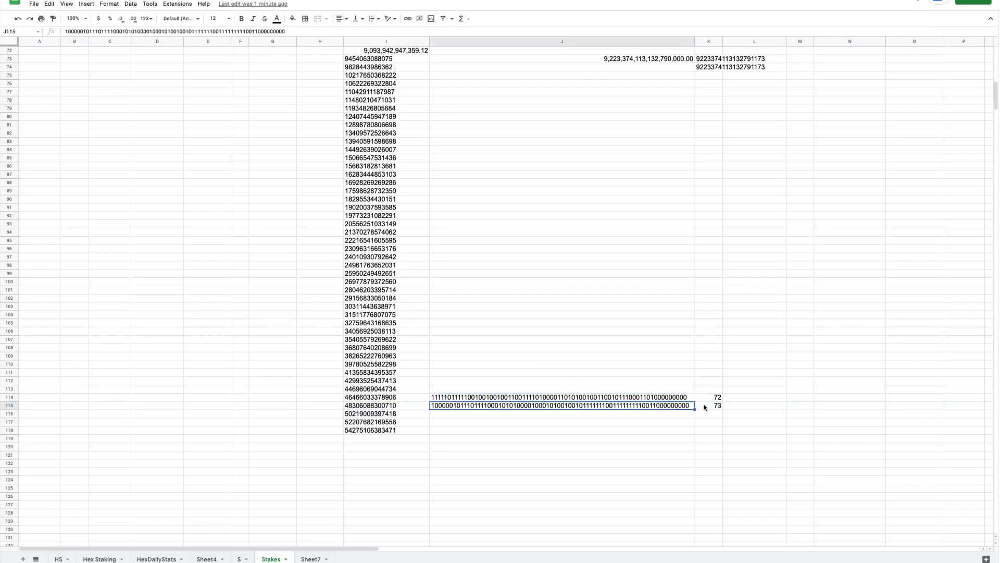
click(692, 397)
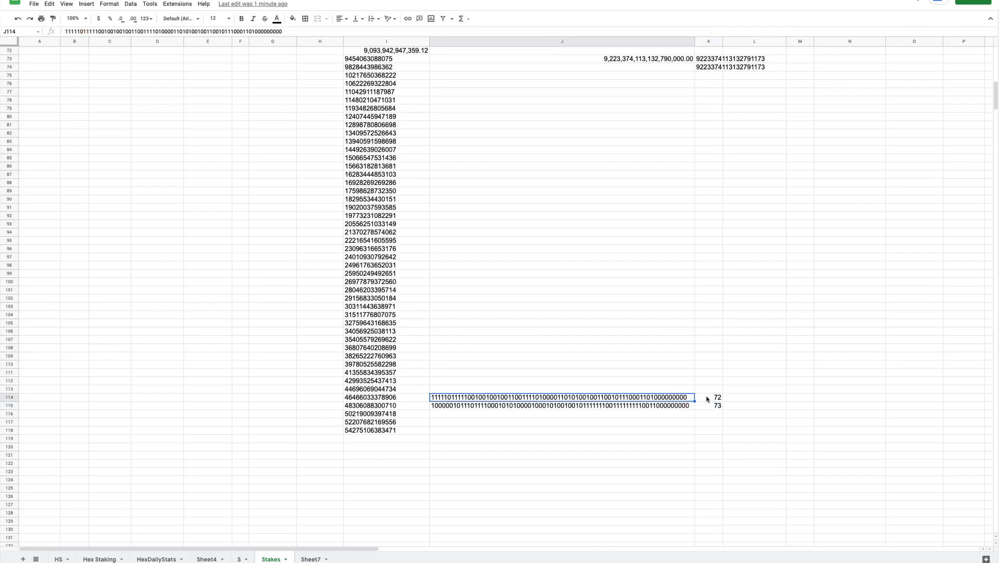
Return to the HS sheet and inspect the Survive formula in AH54 across the table
click(59, 559)
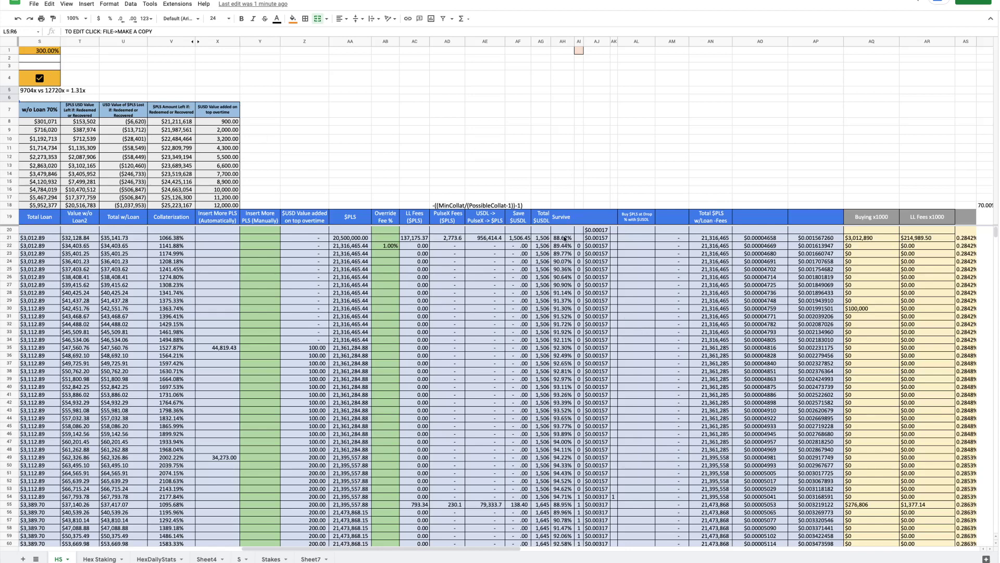
click(564, 497)
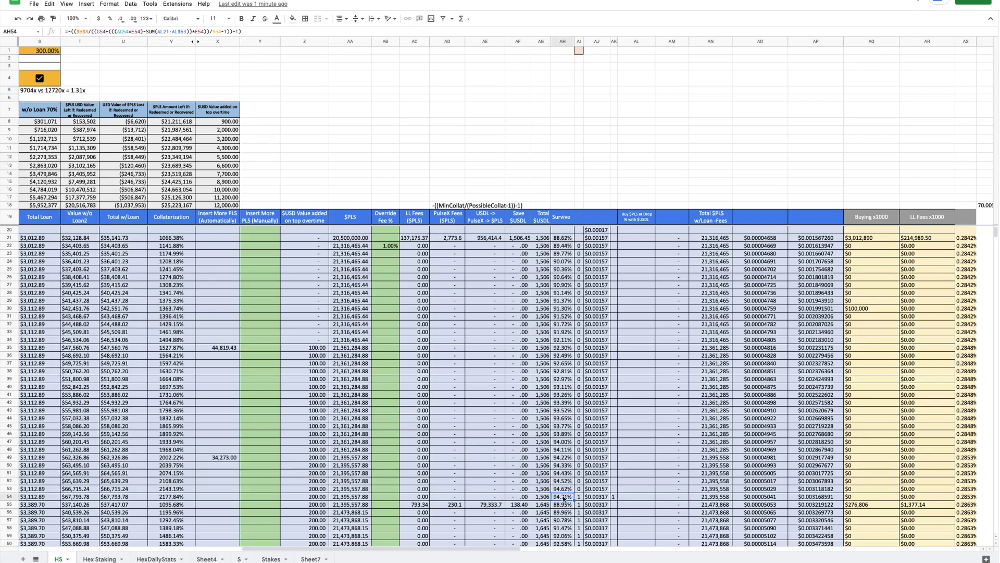
scroll(564, 498, down, 2)
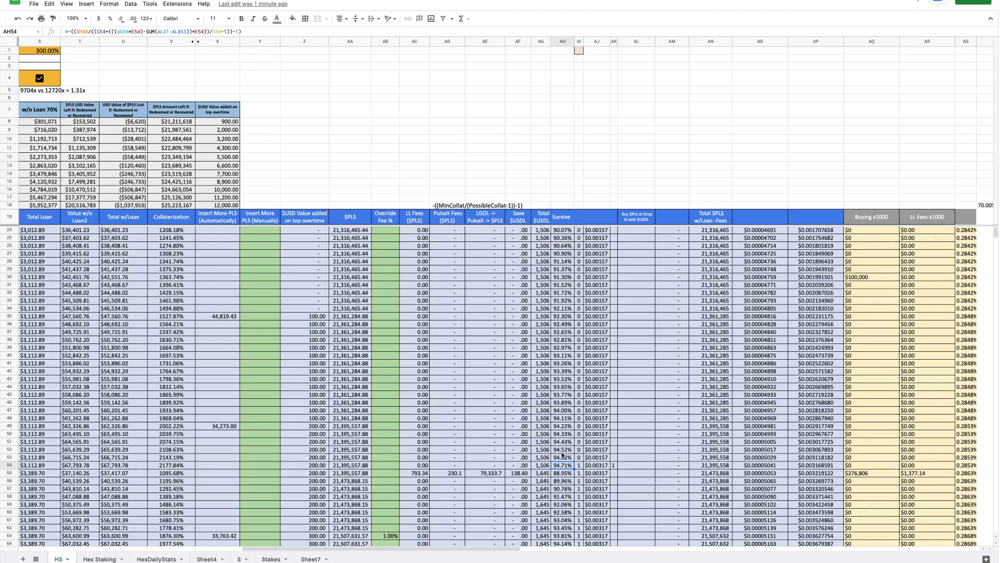
scroll(563, 456, down, 4)
scroll(561, 463, left, 6)
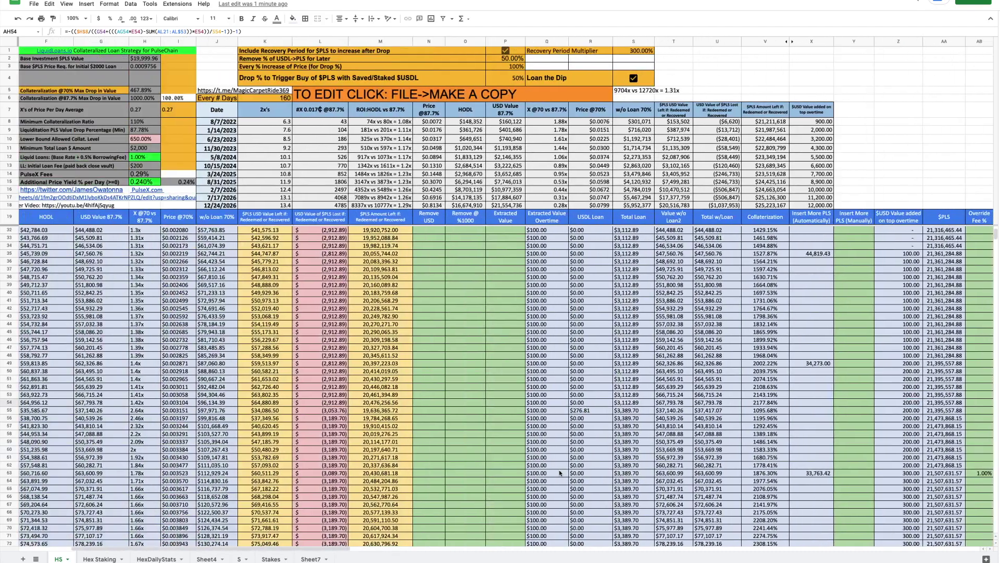
scroll(560, 473, right, 5)
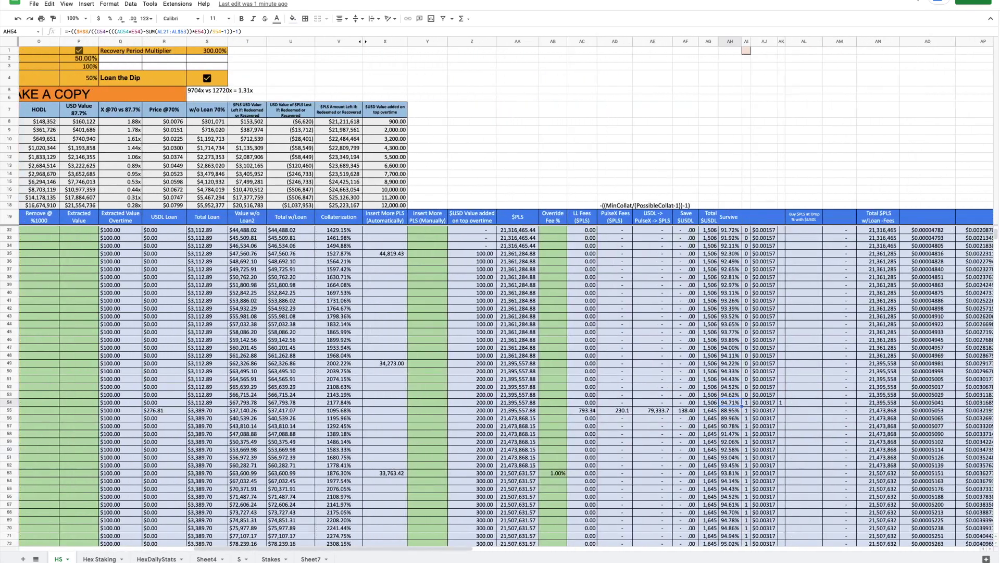